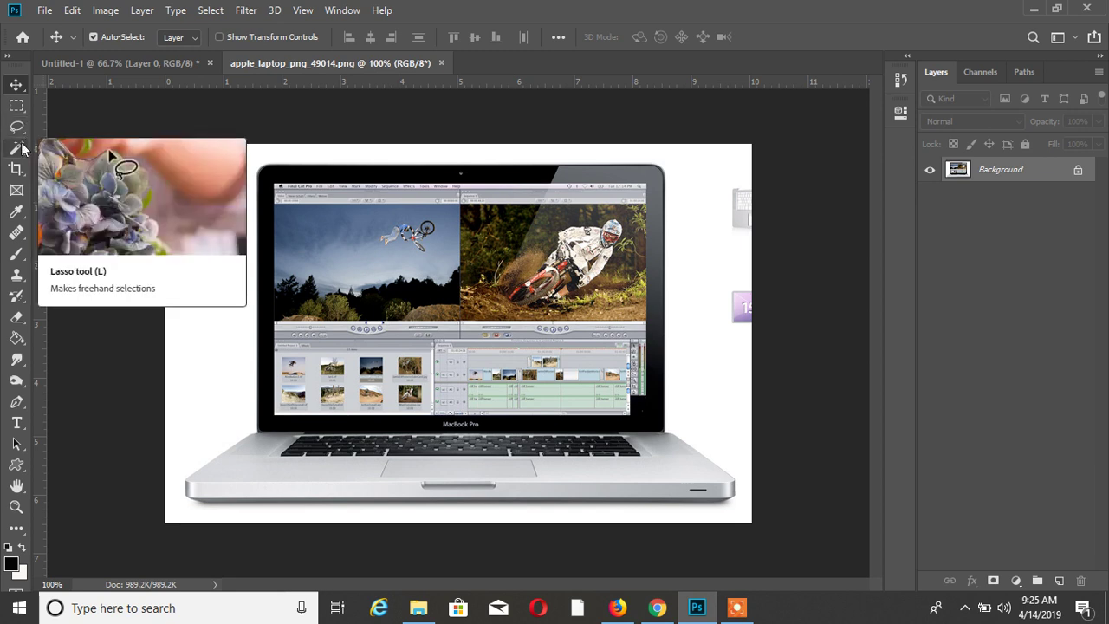
Step: Select the white background around the laptop with the Magic Wand, convert the Background to a regular layer, and delete the selected area
left_click(17, 148)
left_click(205, 208)
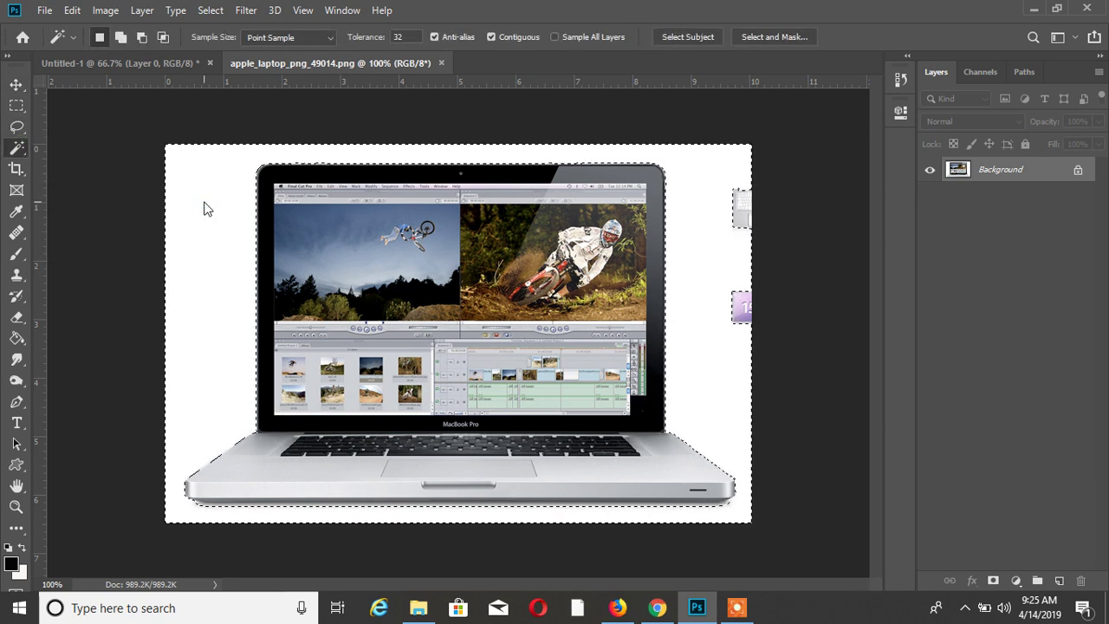
key("shift+BackSpace")
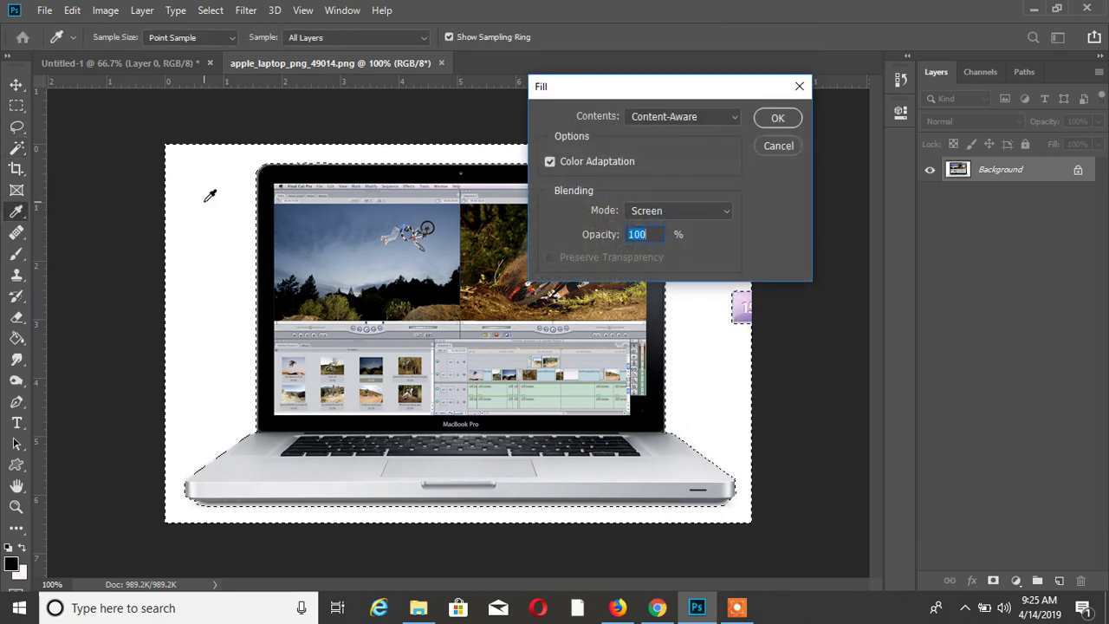
left_click(799, 86)
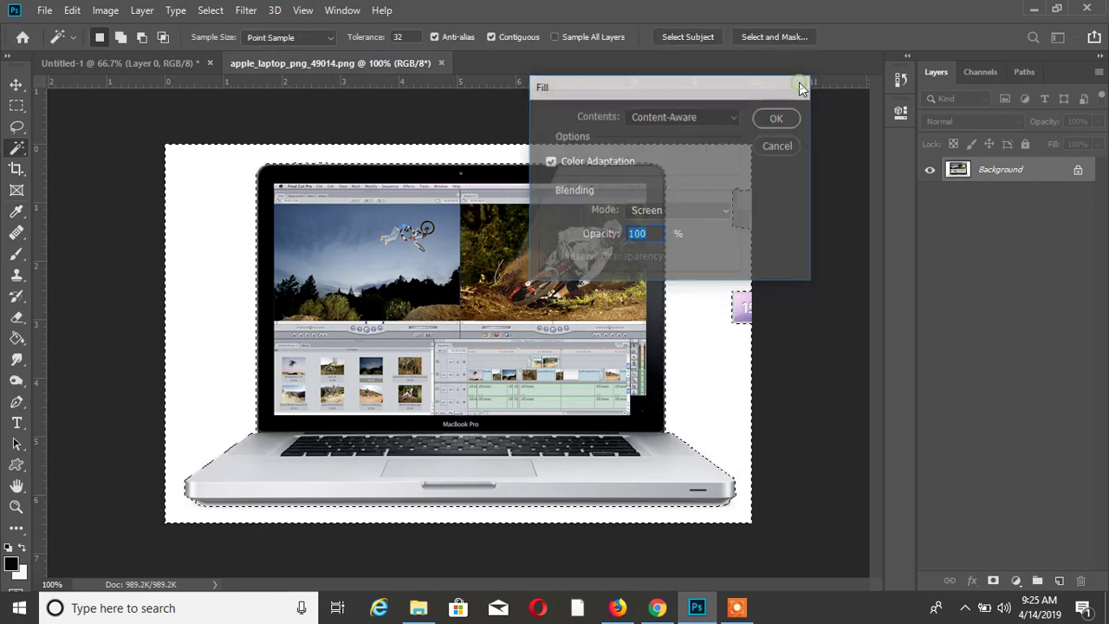
double_click(1056, 170)
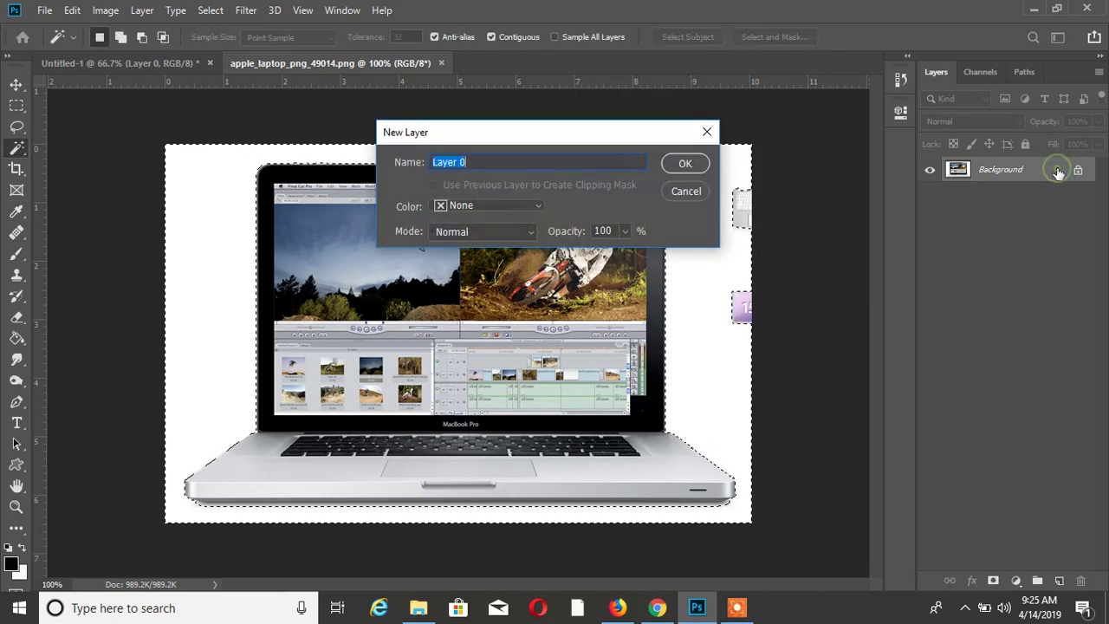
left_click(685, 164)
key("Delete")
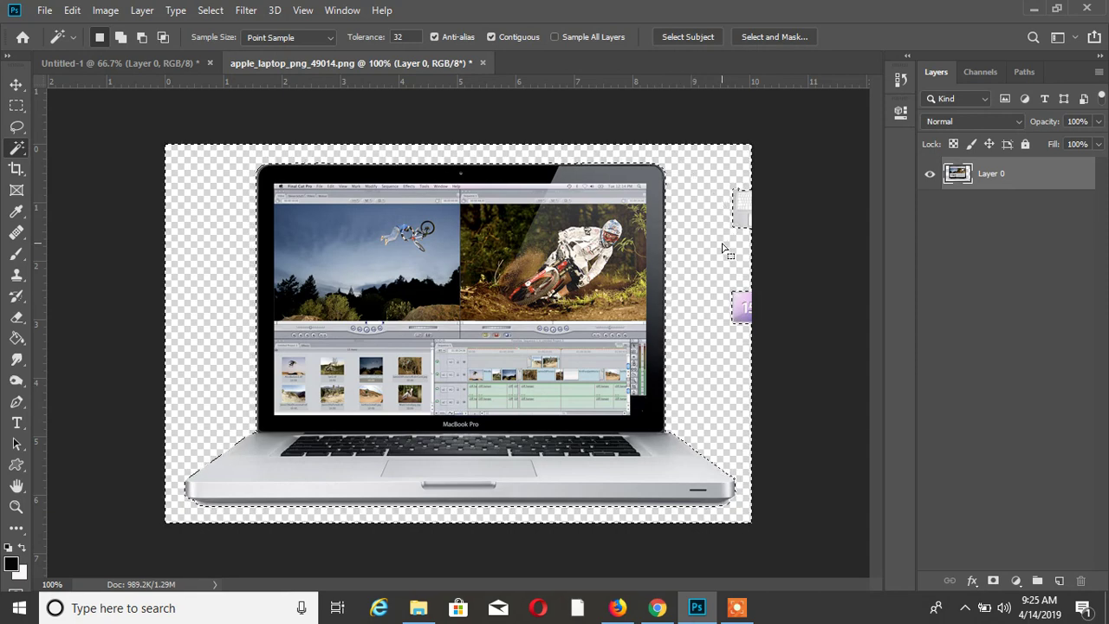
key("ctrl+d")
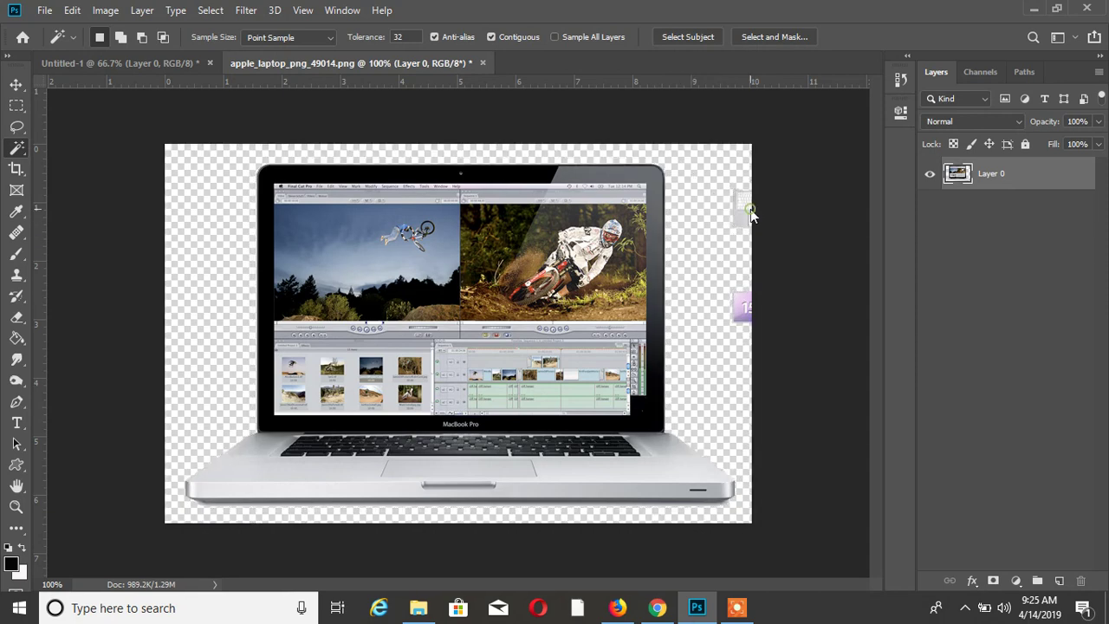
Step: Delete the leftover gray and purple image fragments beside the laptop and clear the selection
left_click(742, 218)
left_click(742, 317)
key("Delete")
left_click(743, 307)
key("Delete")
left_click(743, 356)
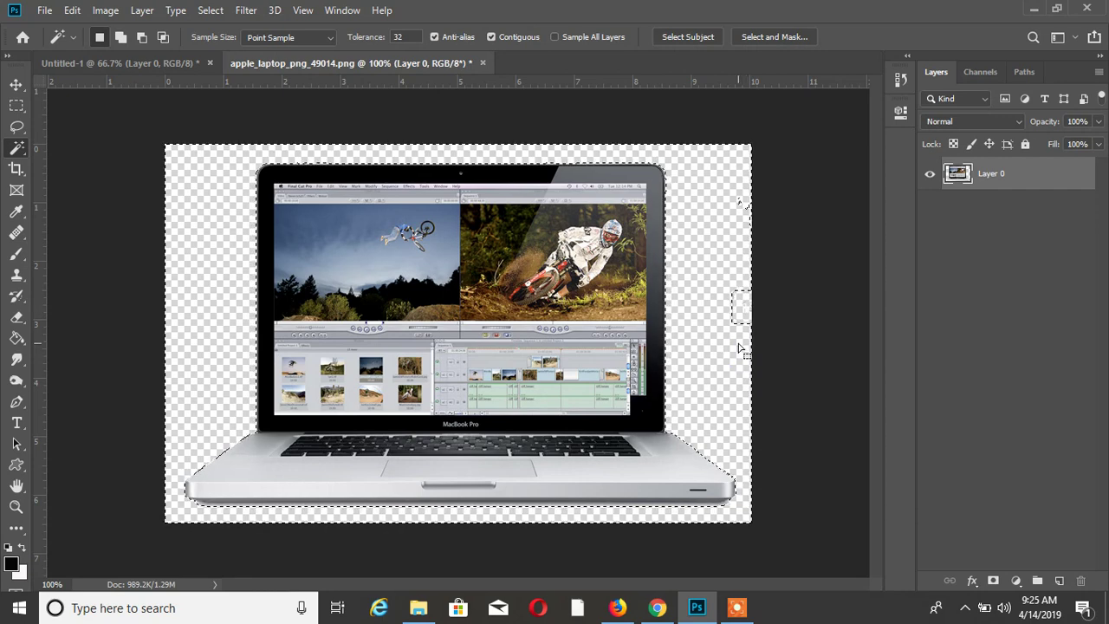
key("ctrl+d")
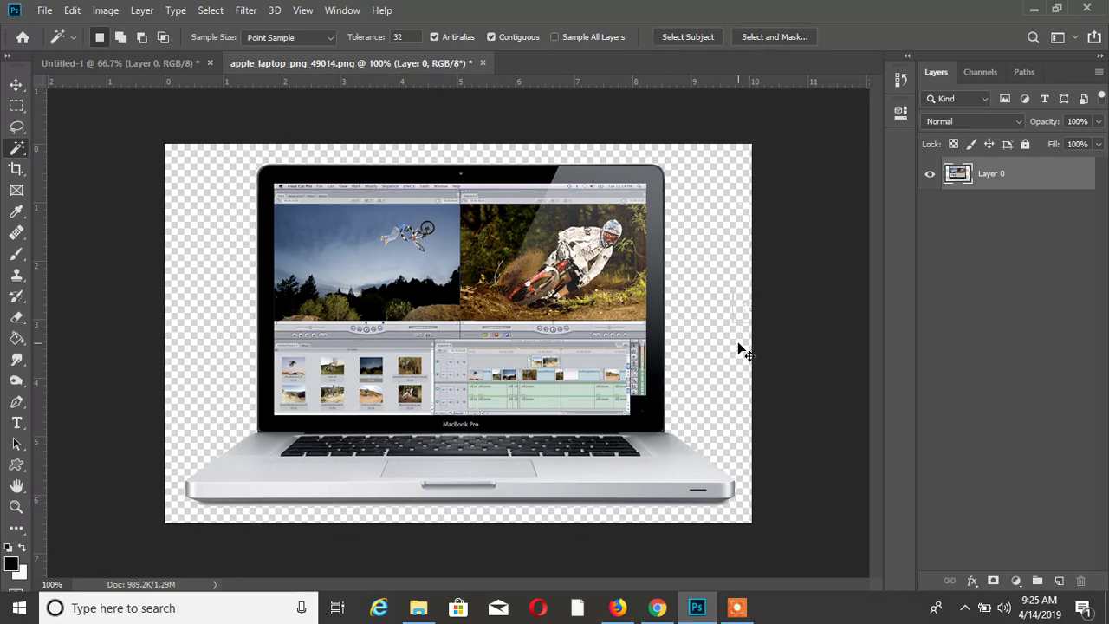
Step: Move the cut-out laptop into the Untitled-1 document and erase the faint fragment outlines beside it with a rectangular selection
left_click(16, 85)
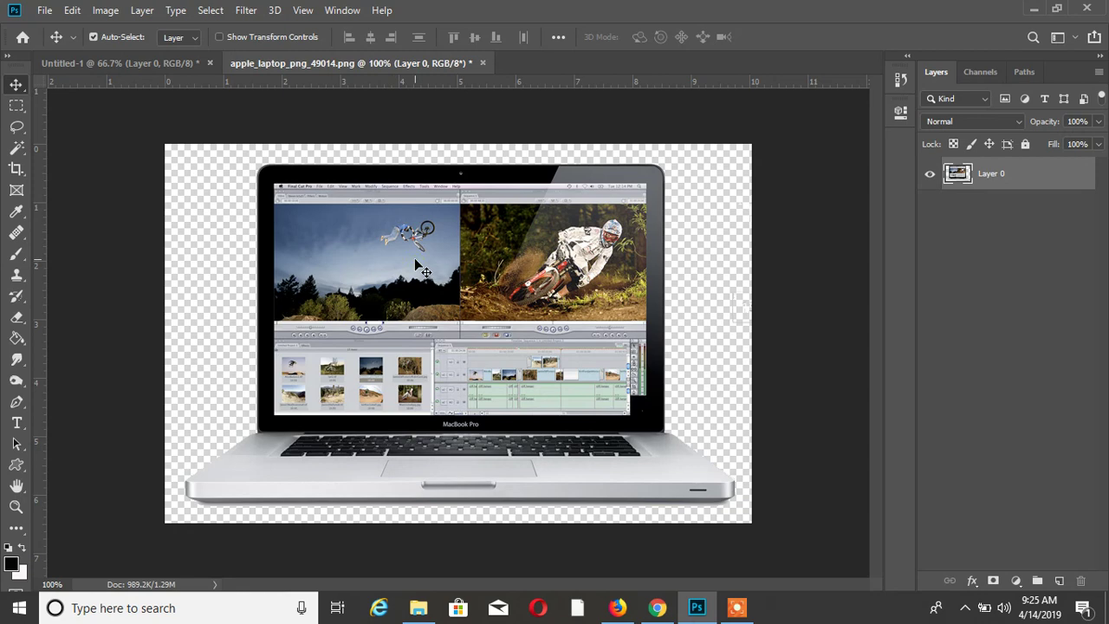
left_click_drag(415, 261, 424, 324)
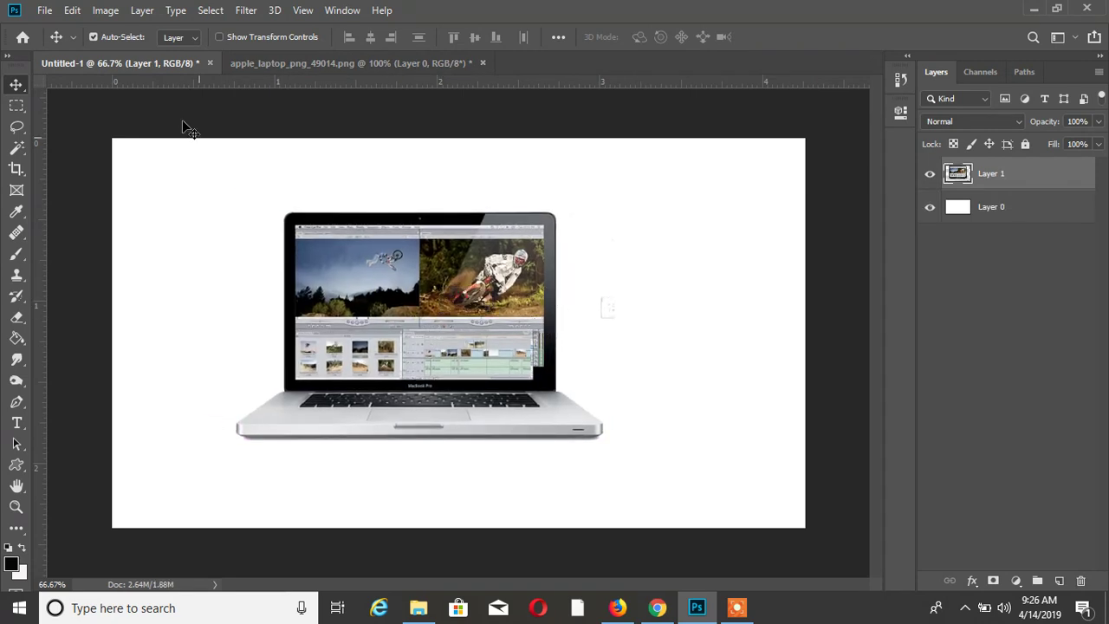
left_click(17, 149)
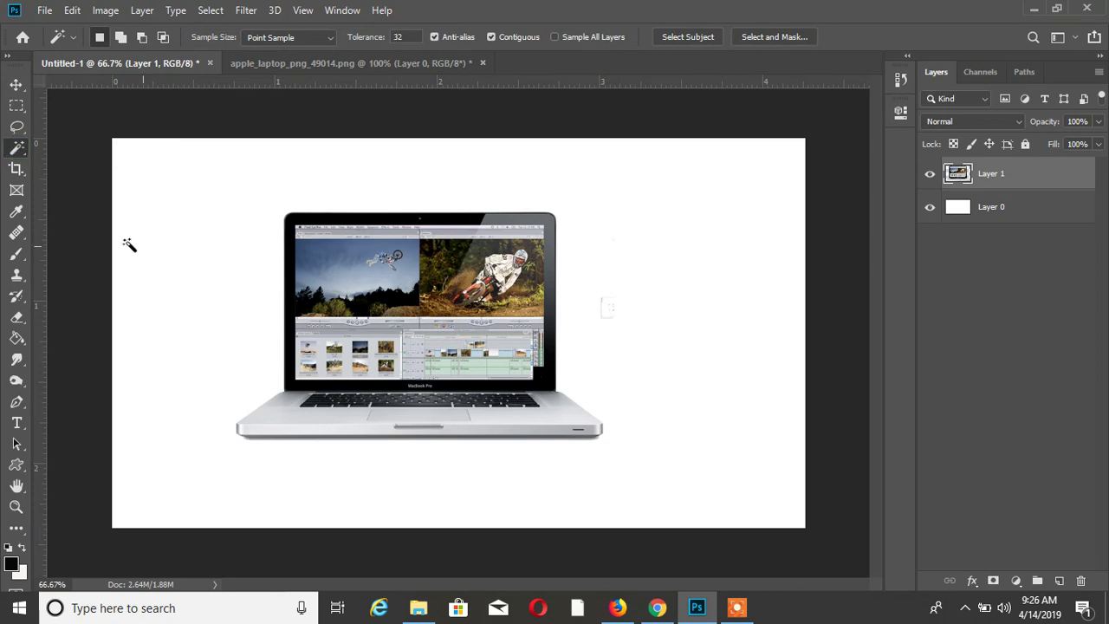
left_click(14, 106)
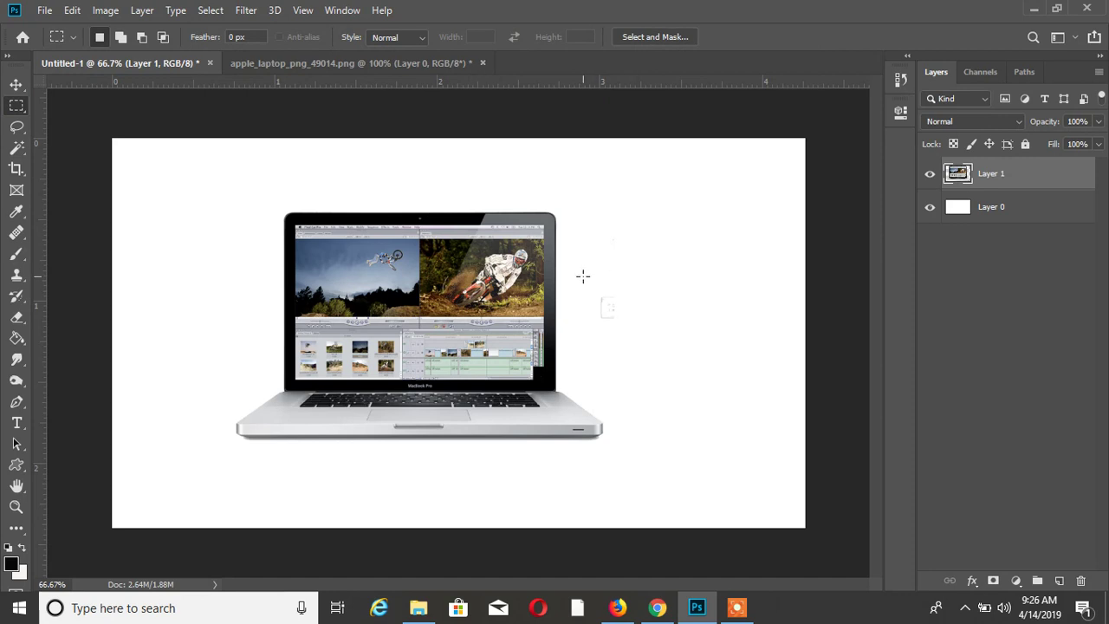
left_click_drag(583, 275, 638, 345)
Step: Switch to Firefox and download a full-page screenshot of the Webtec hut YouTube channel page
left_click(617, 607)
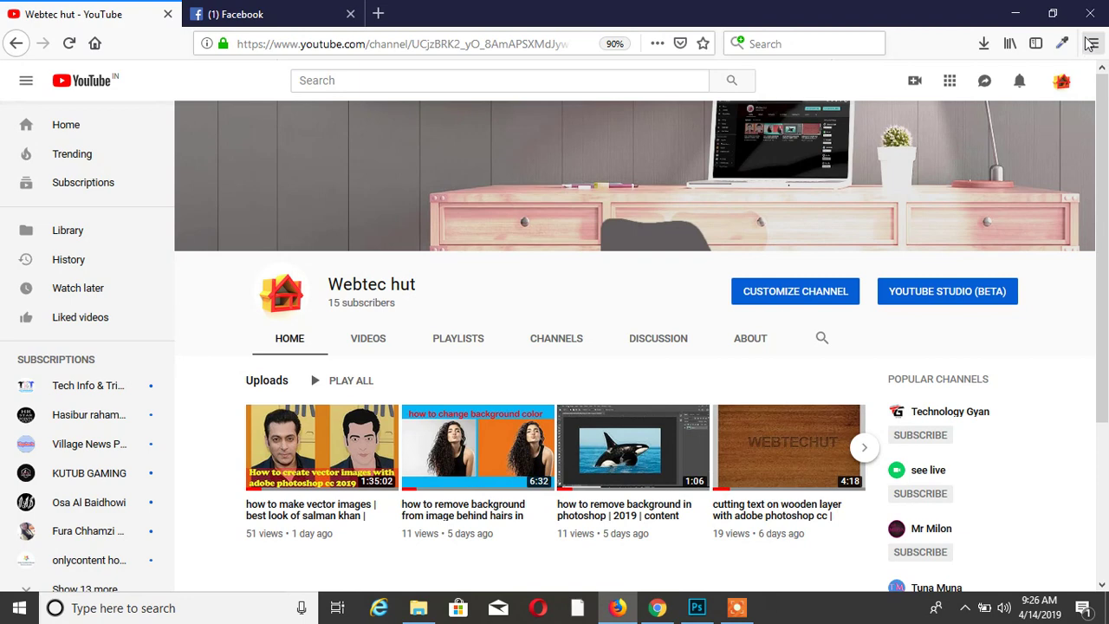
right_click(817, 215)
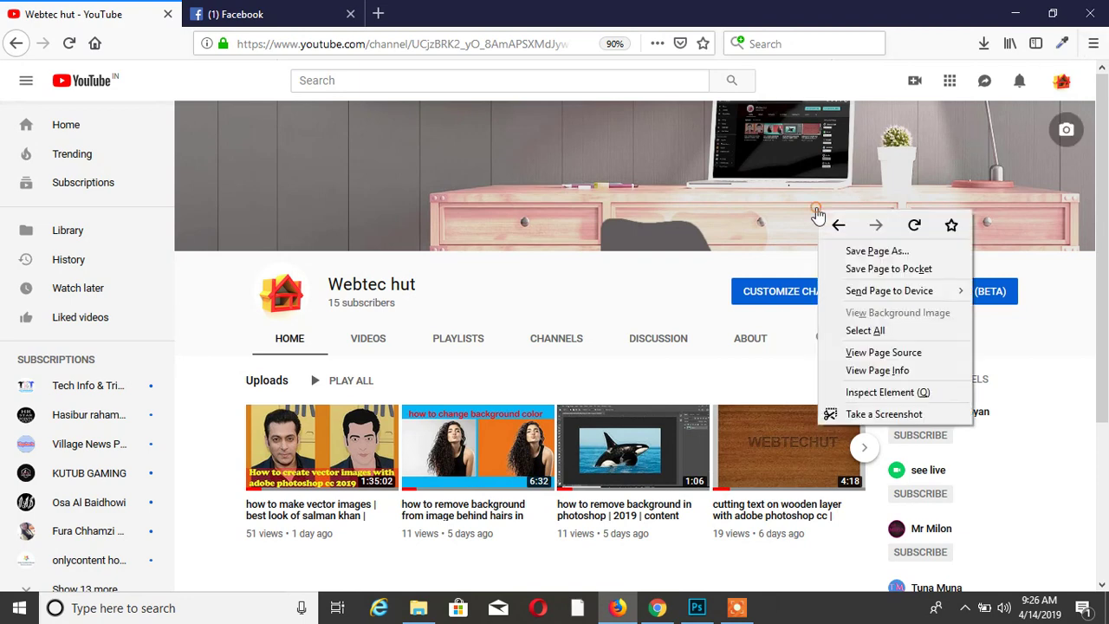
left_click(883, 414)
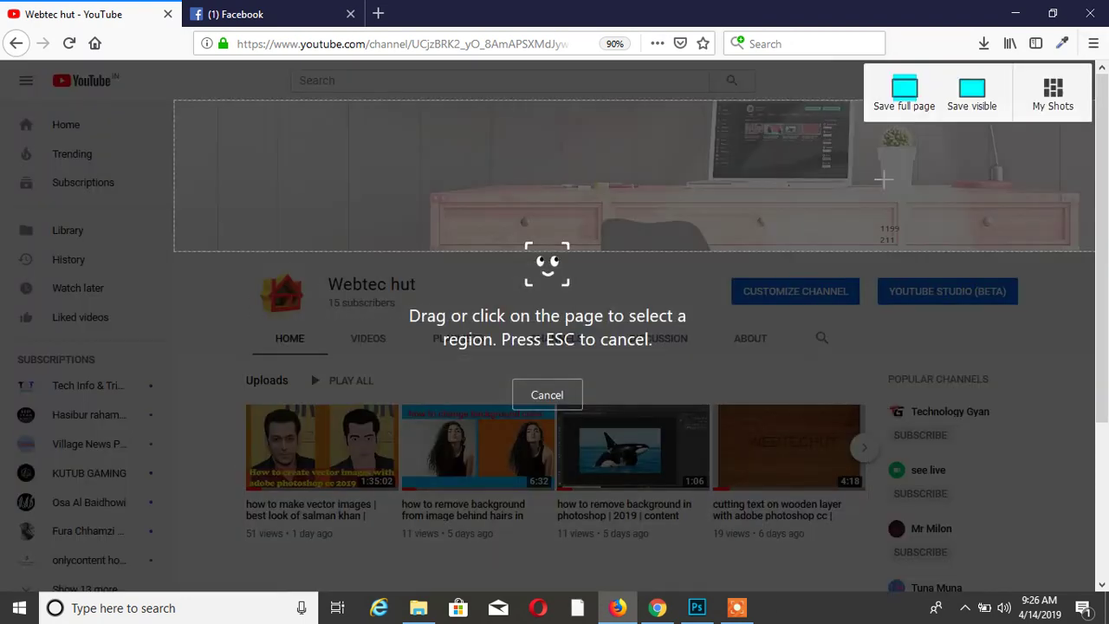
left_click(907, 108)
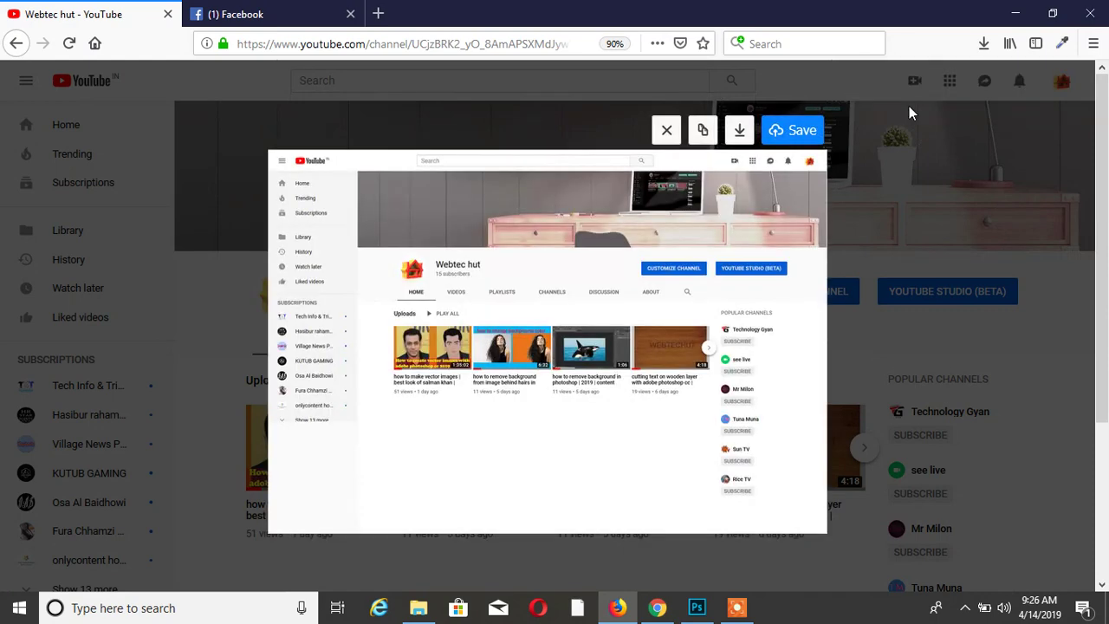
left_click(739, 130)
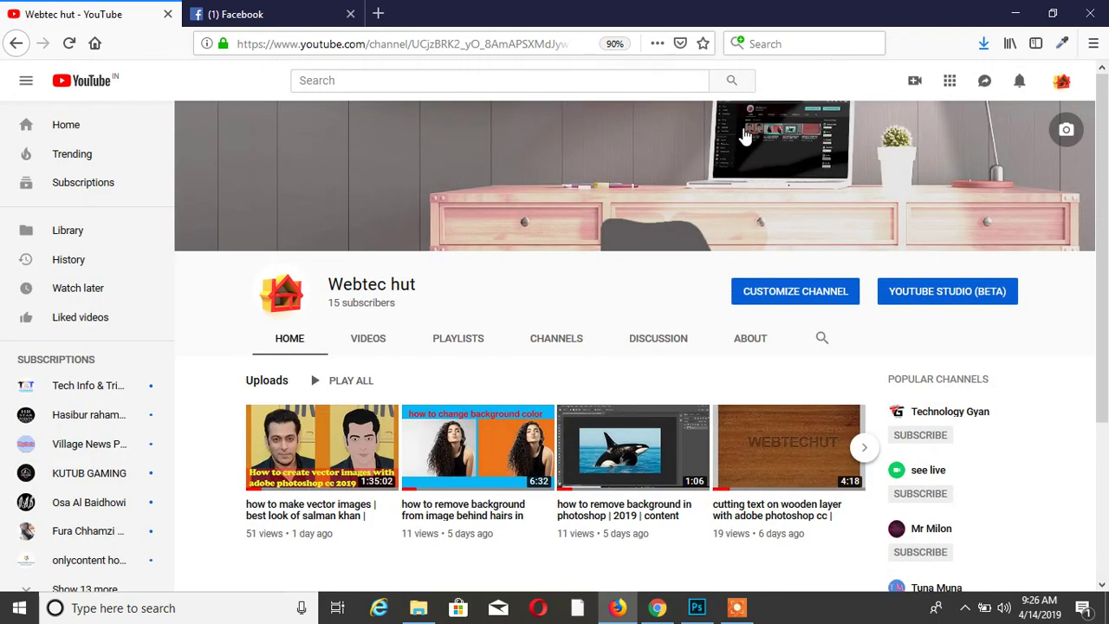
Step: Locate the downloaded Webtec hut screenshot in its folder and place it into the Untitled-1 document in Photoshop
left_click(983, 43)
left_click(975, 86)
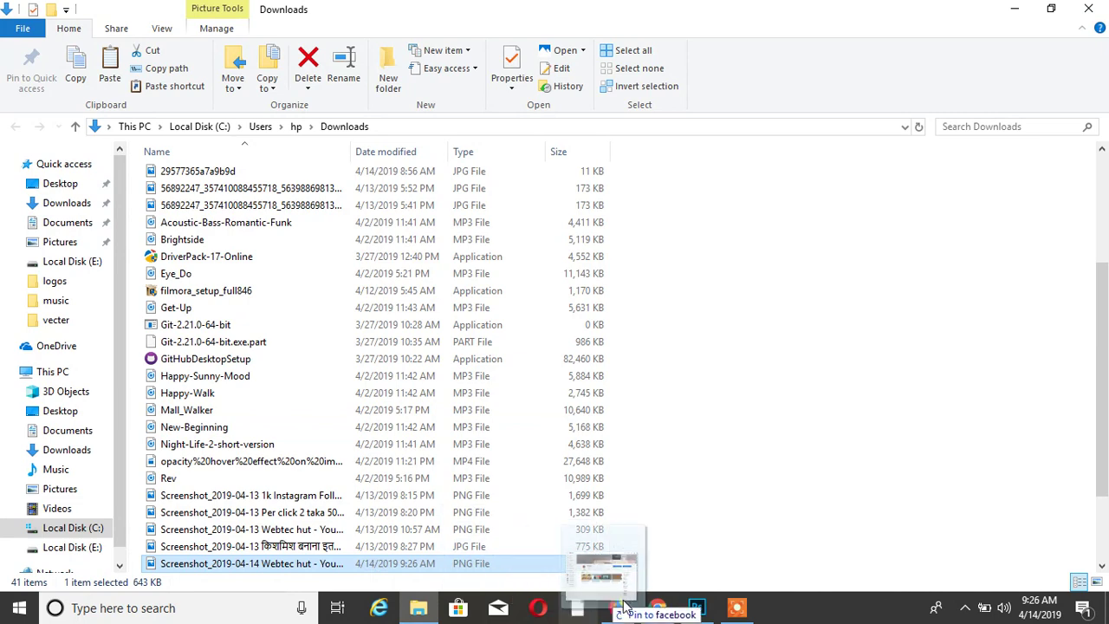
left_click(663, 609)
left_click(696, 611)
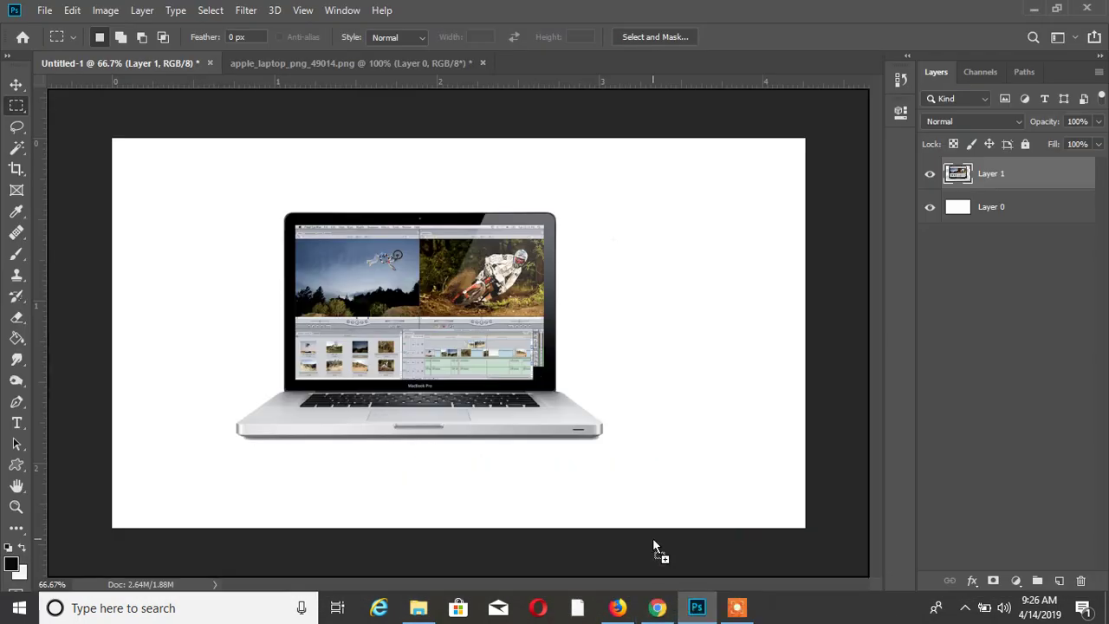
left_click_drag(493, 321, 493, 323)
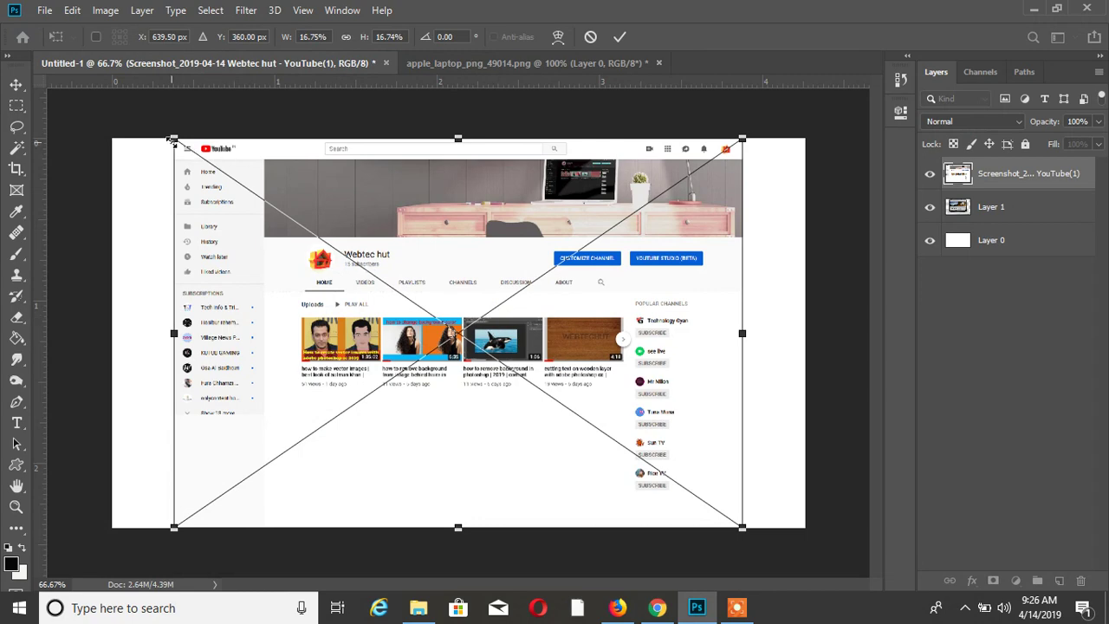
Step: Scale the placed screenshot down to about 7.4% and move it over the laptop's display
left_click_drag(174, 138, 451, 351)
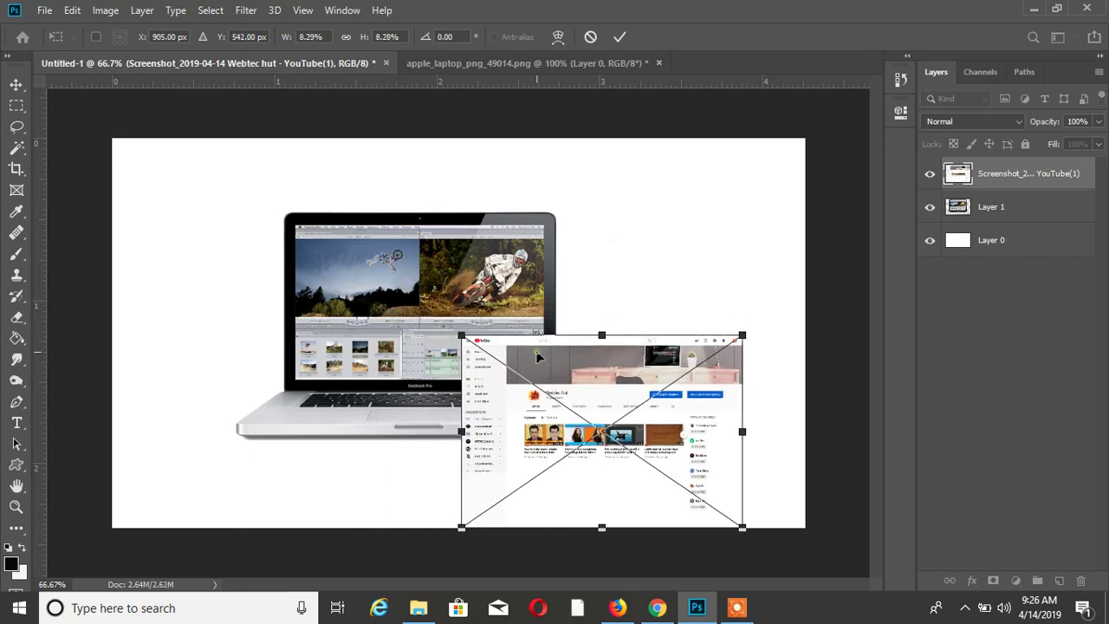
left_click_drag(536, 350, 359, 251)
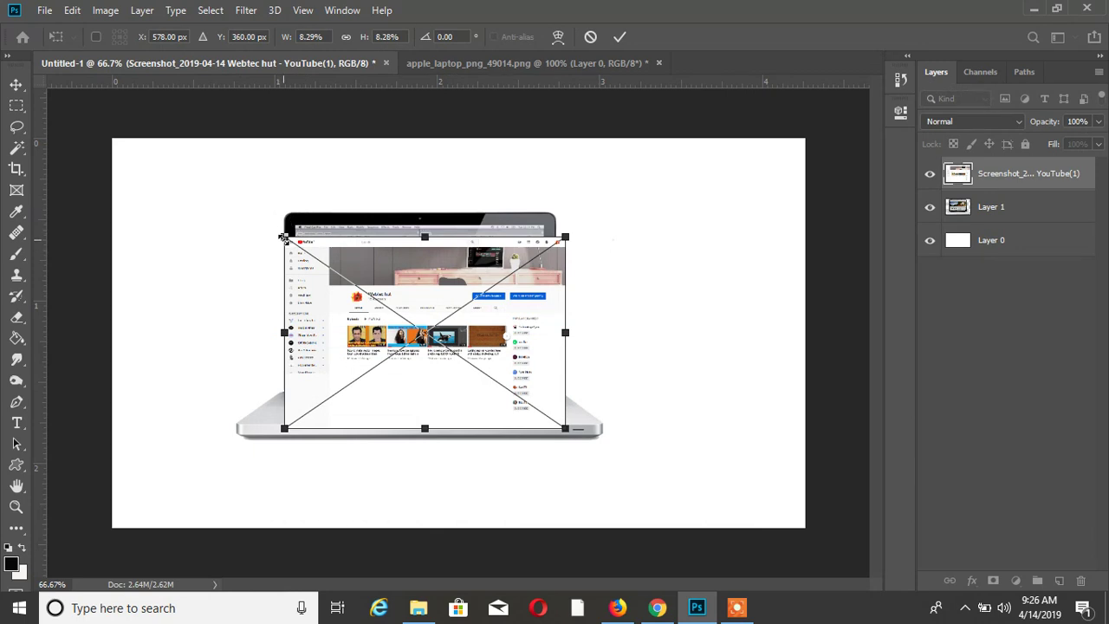
left_click_drag(284, 236, 315, 258)
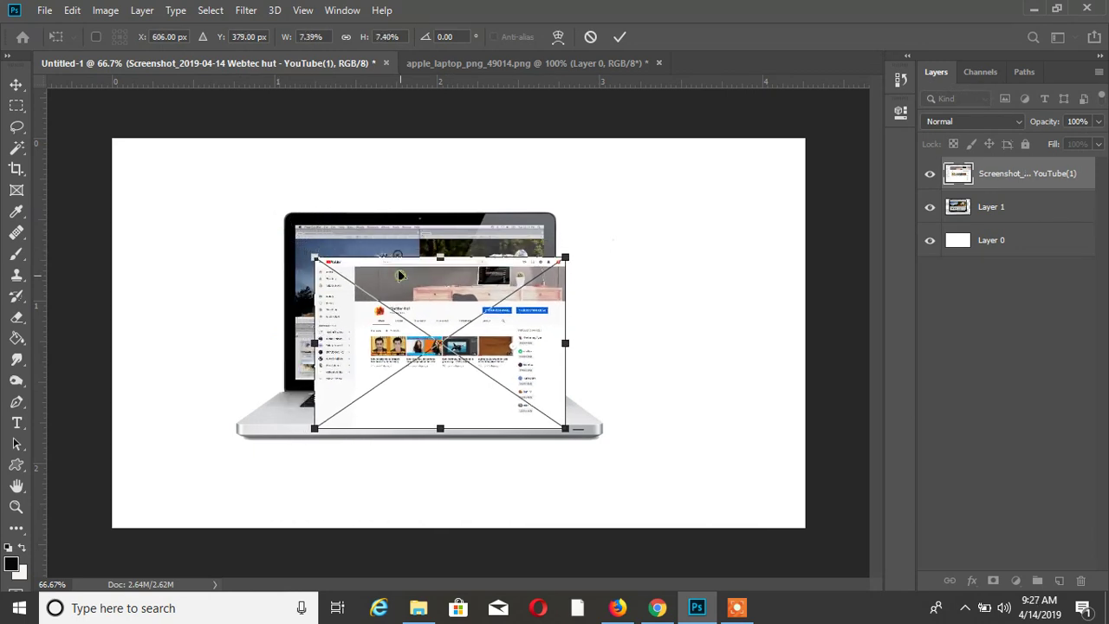
left_click_drag(399, 274, 372, 235)
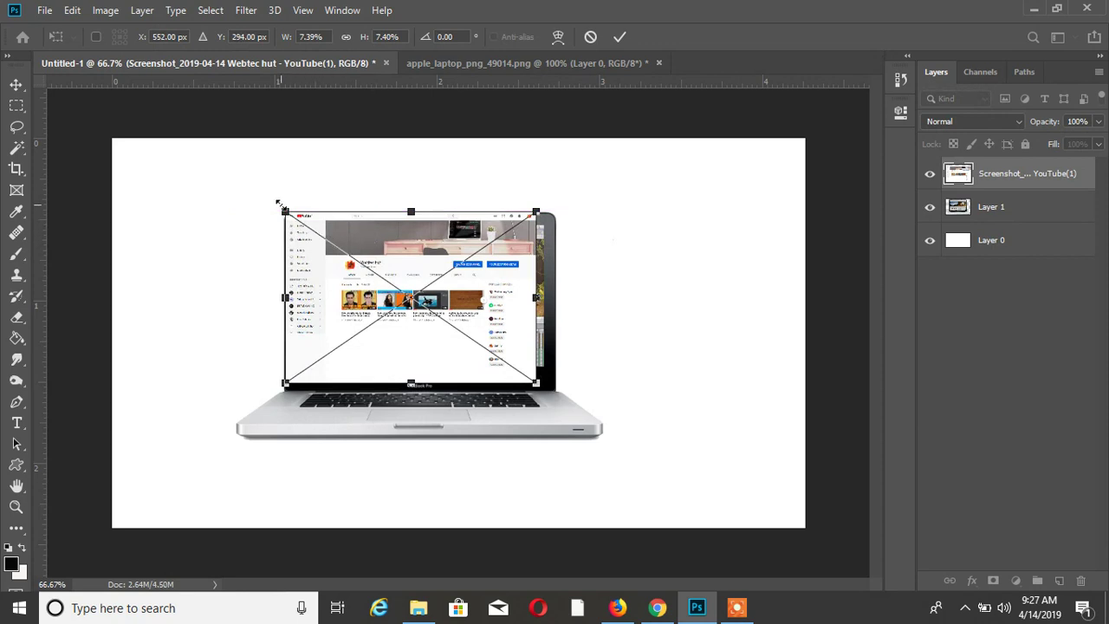
Step: Fit the screenshot more closely to the laptop's display by adjusting its corners and position, scaling it to about 7.36%
mouse_move(279, 205)
left_mouse_down()
mouse_move(305, 220)
mouse_move(286, 219)
left_mouse_up()
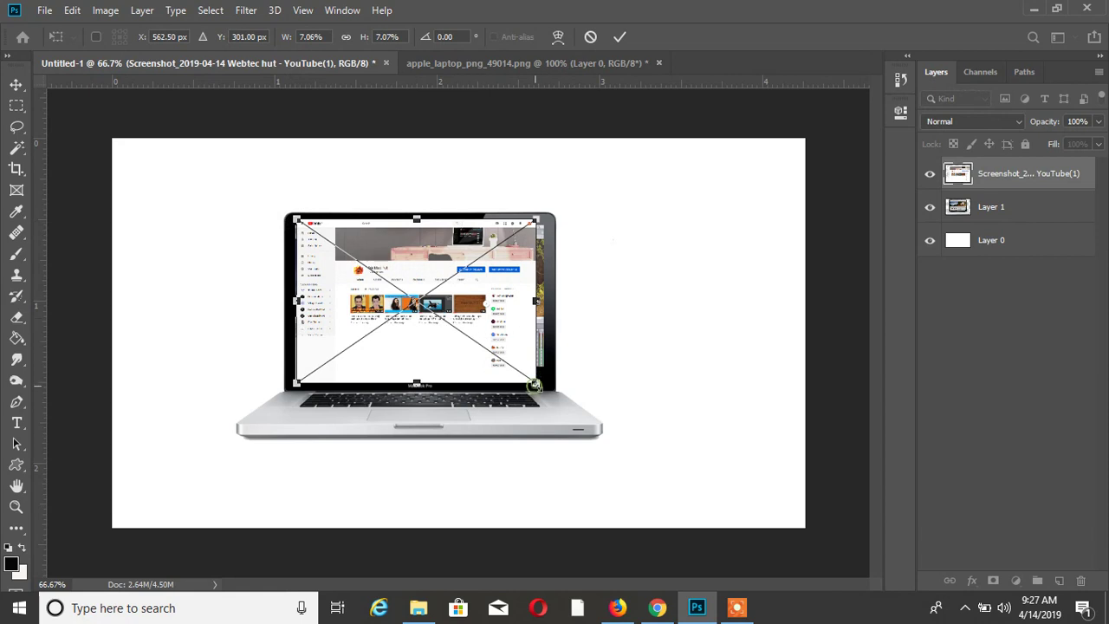
left_click_drag(535, 385, 547, 387)
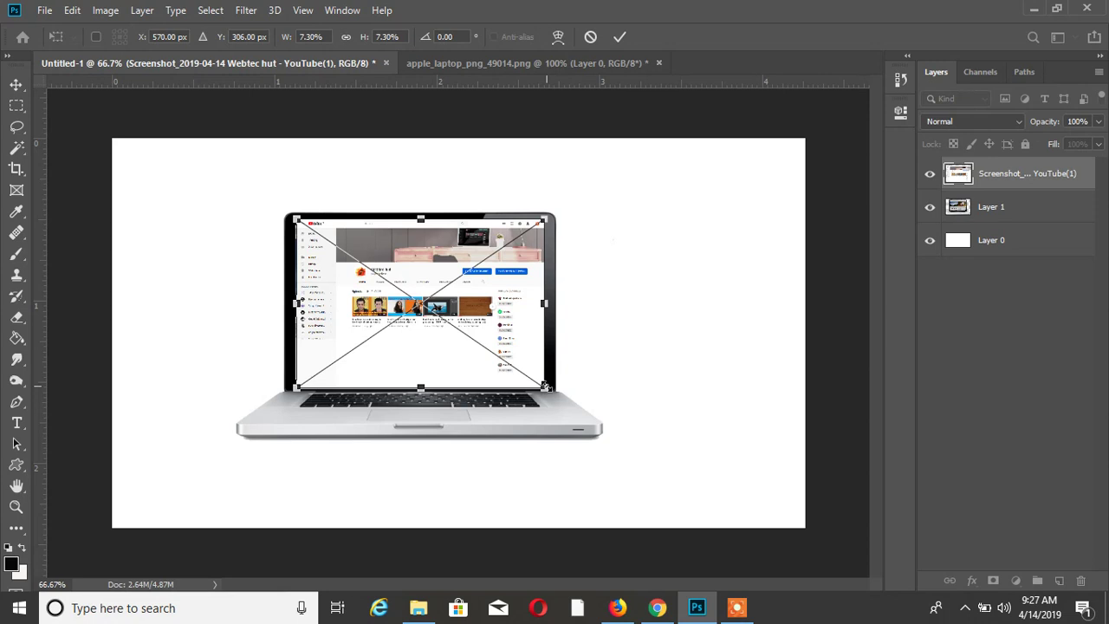
left_click_drag(461, 256, 455, 253)
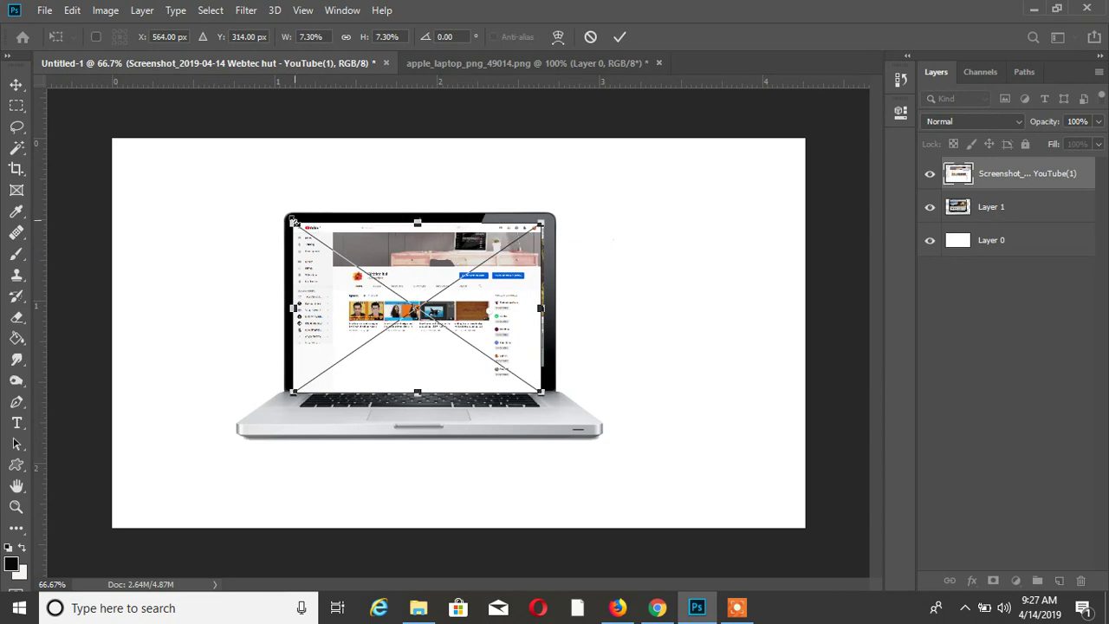
left_click_drag(293, 221, 290, 219)
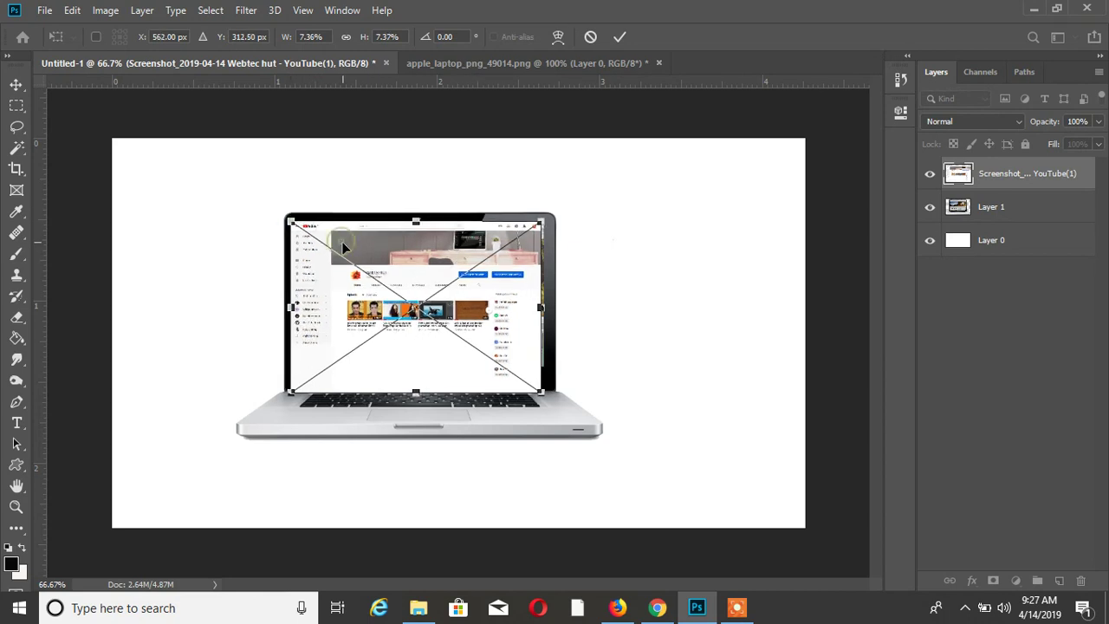
left_click_drag(342, 243, 344, 244)
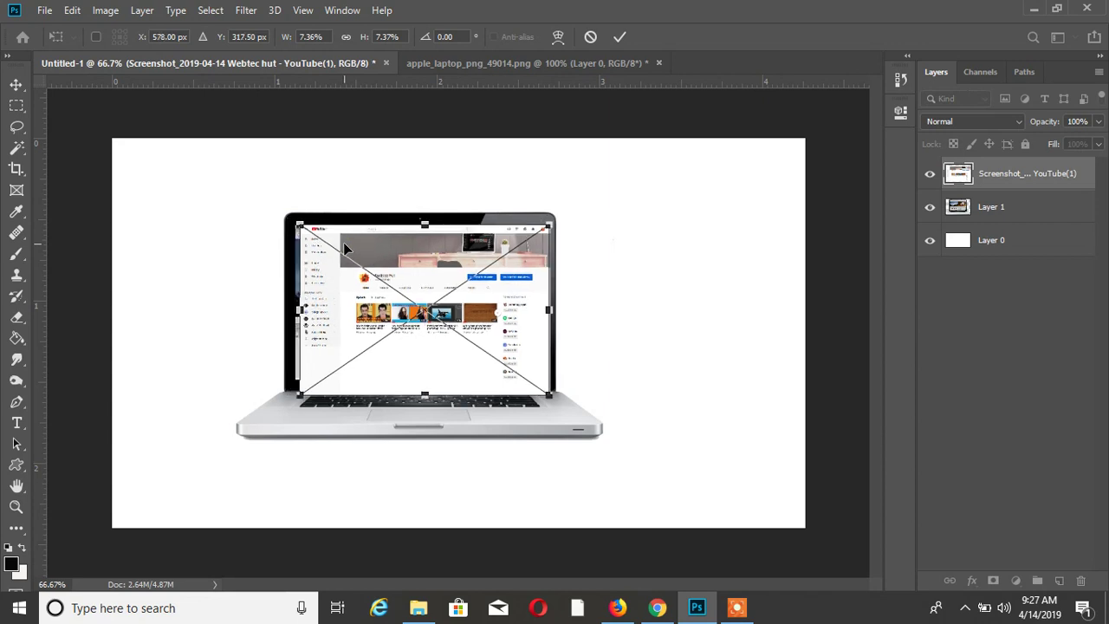
Step: Nudge the screenshot 6 px to the left within the laptop's display and commit the placement
key("Left")
key("Left")
key("Left")
key("Left")
key("Left")
key("Left")
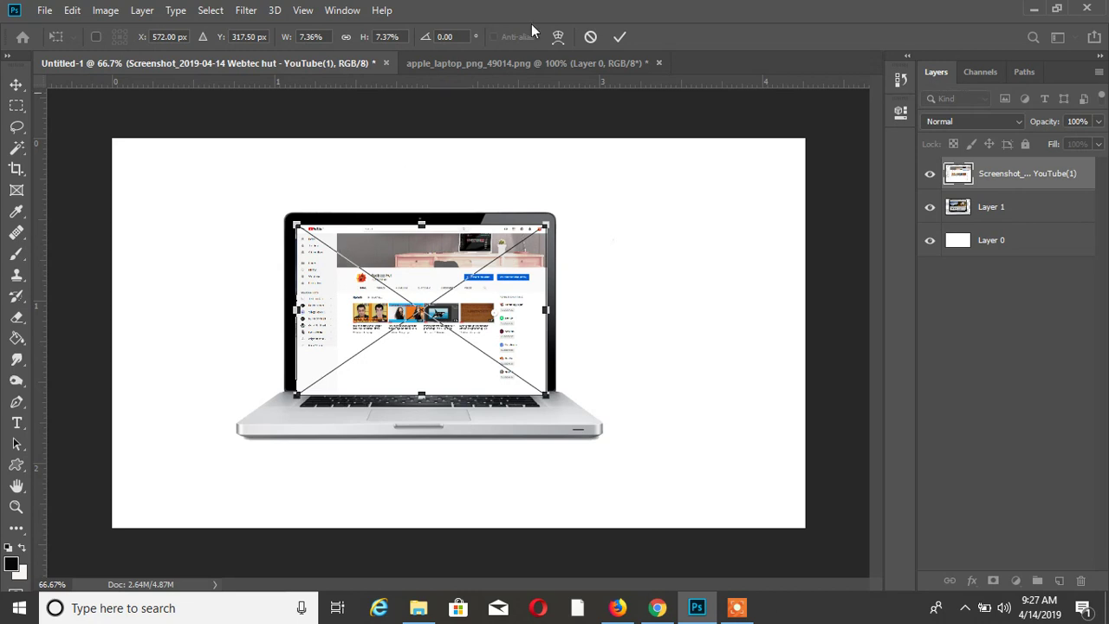
left_click(615, 38)
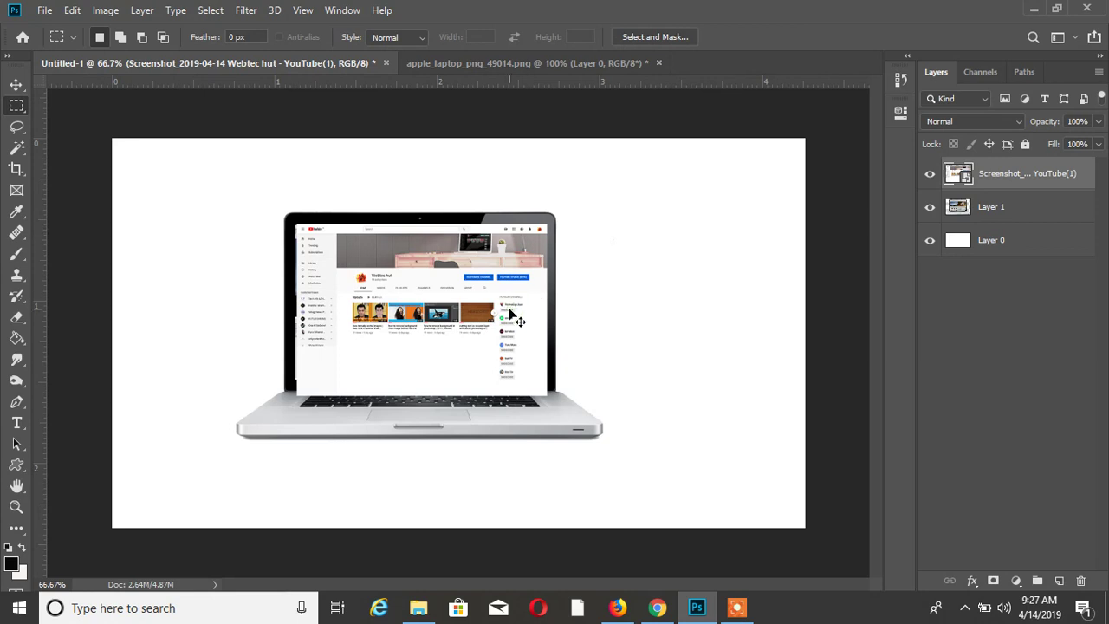
Step: Enlarge the screenshot to about 7.46% from its upper-left corner with Free Transform and apply the change
key("ctrl+t")
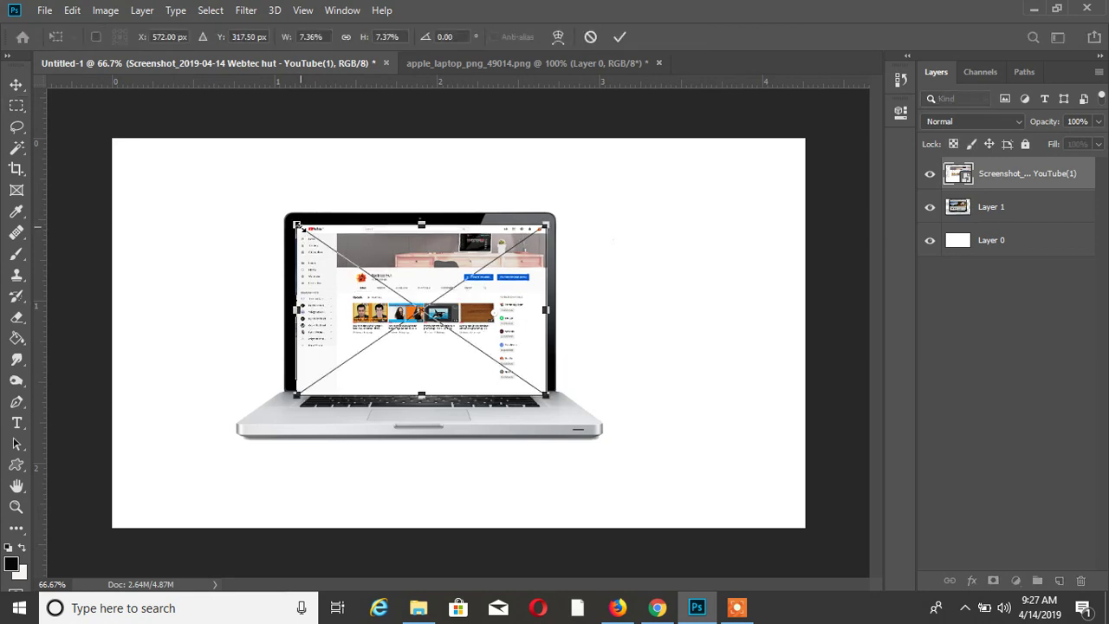
left_click_drag(297, 226, 294, 223)
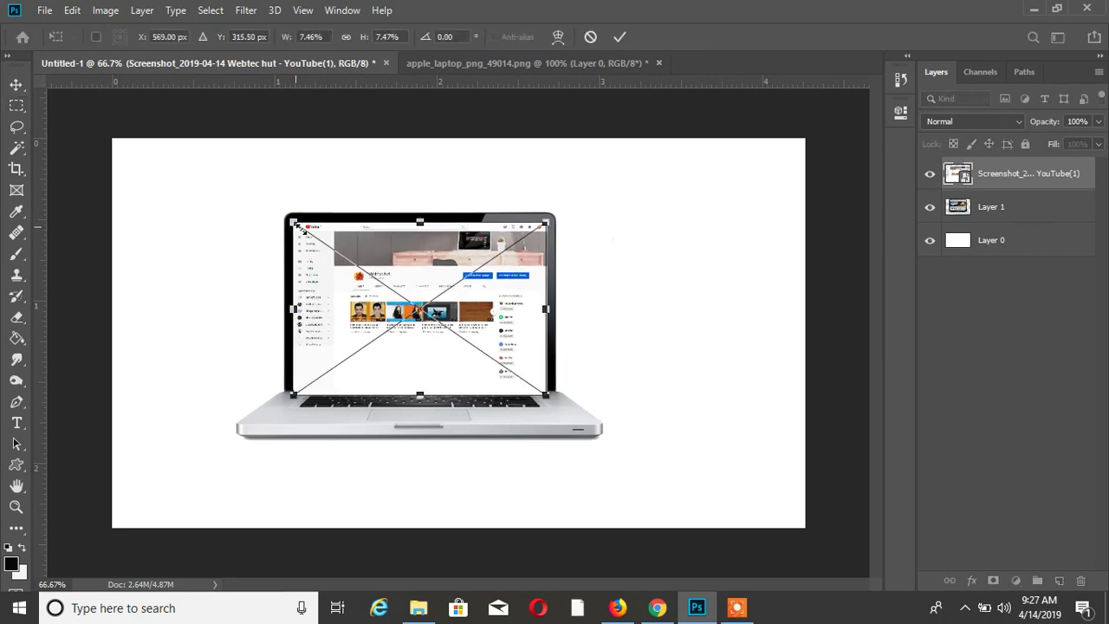
left_click(619, 37)
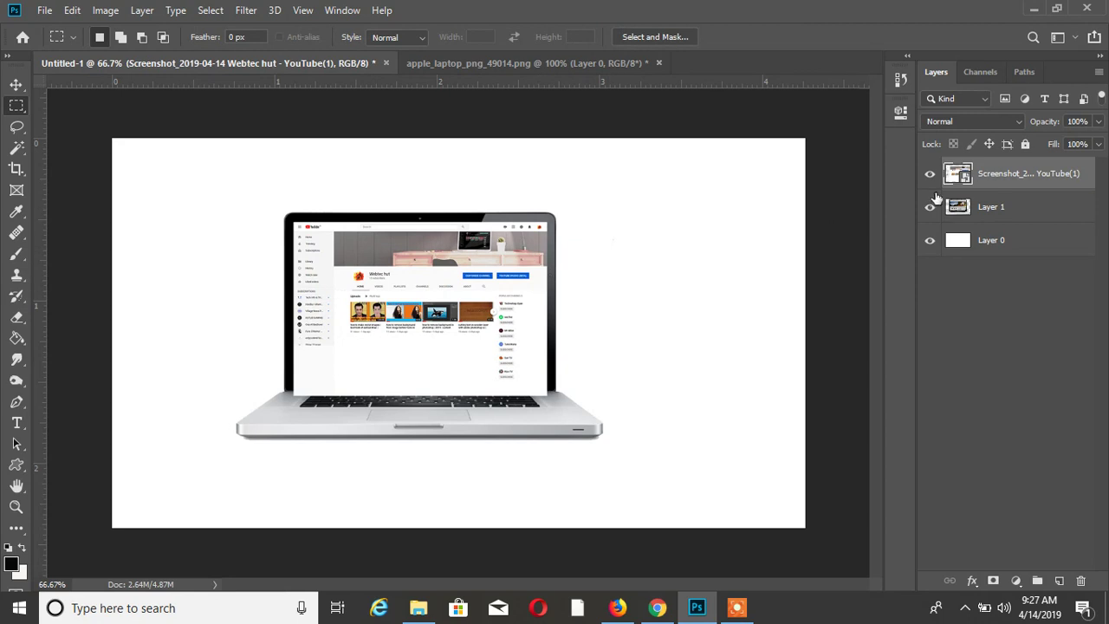
Step: Try clipping the screenshot layer to the laptop layer beneath it with a clipping mask
right_click(953, 175)
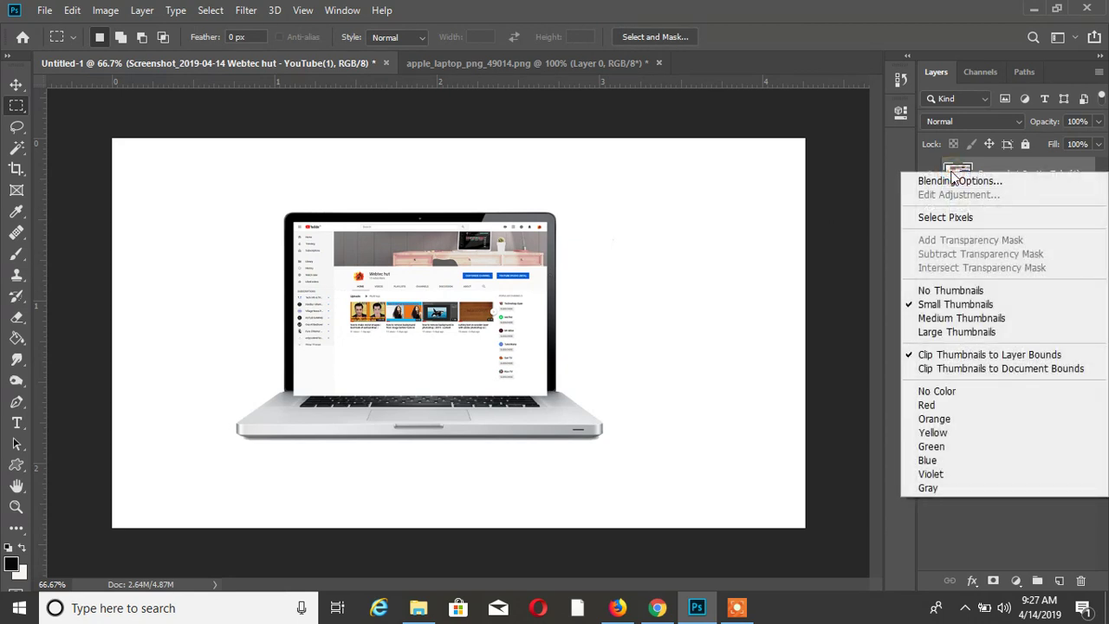
left_click(954, 173)
right_click(955, 174)
left_click(1018, 159)
right_click(1019, 159)
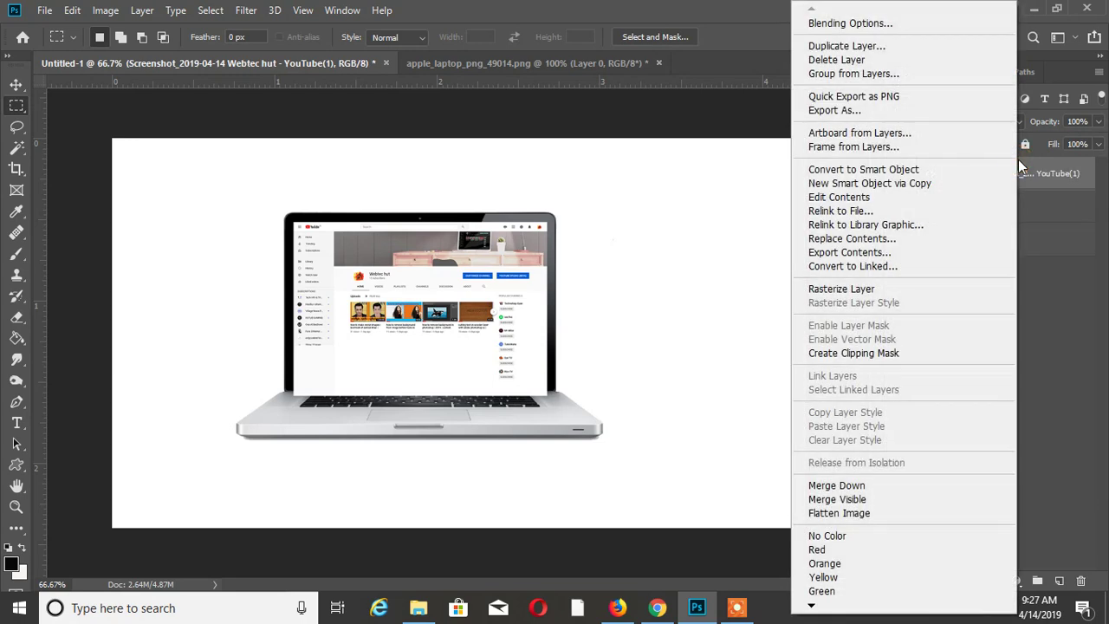
left_click(889, 354)
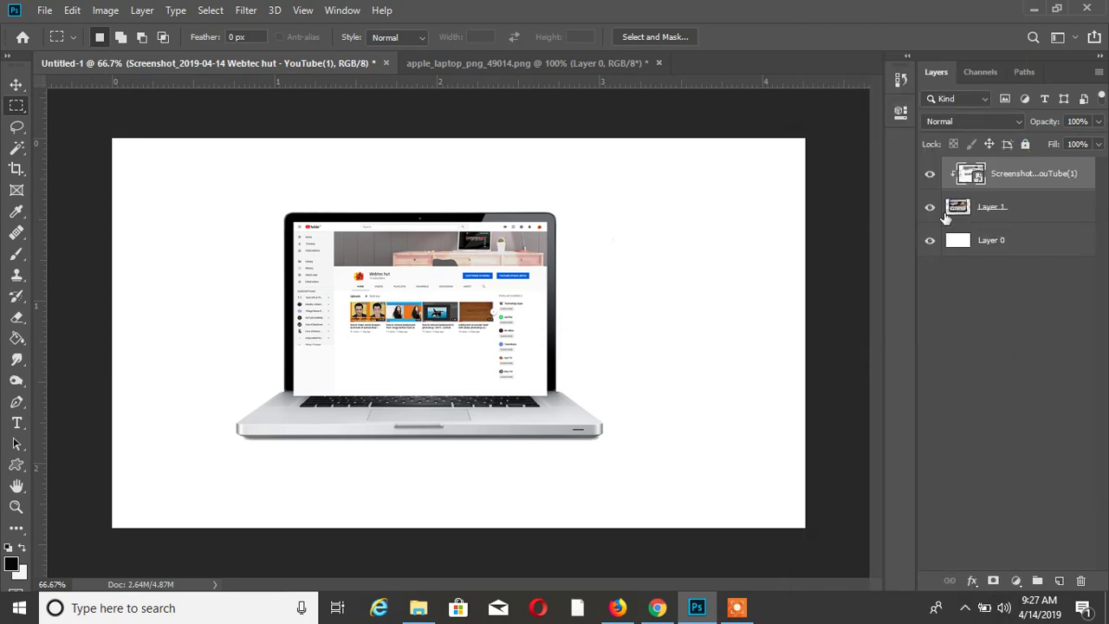
Step: Release the screenshot layer's clipping mask from the laptop layer
left_click(965, 209)
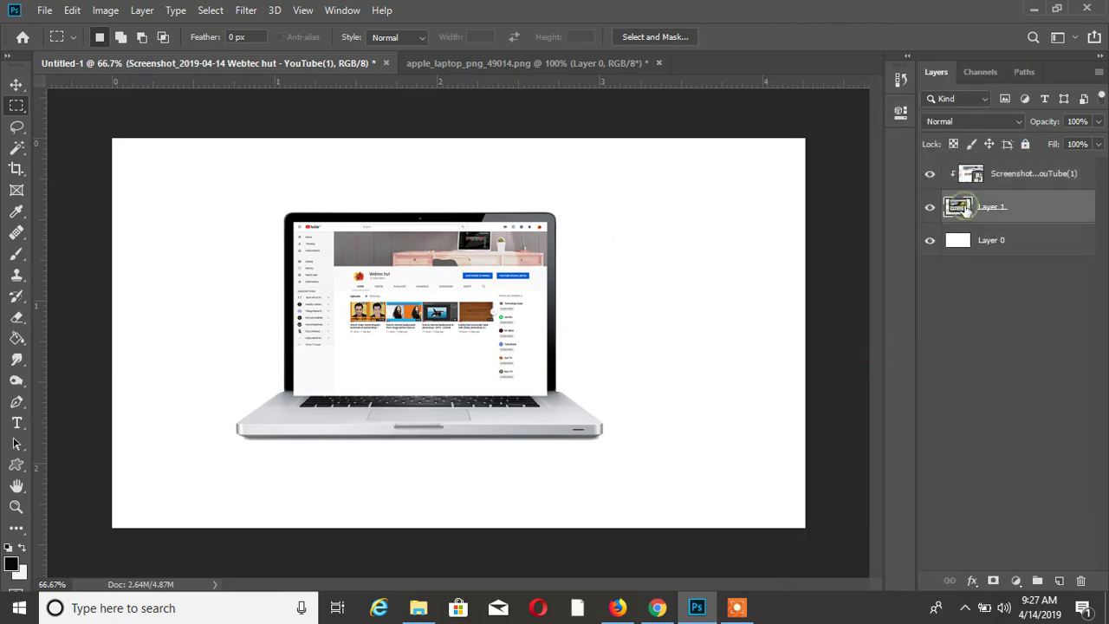
left_click(979, 177)
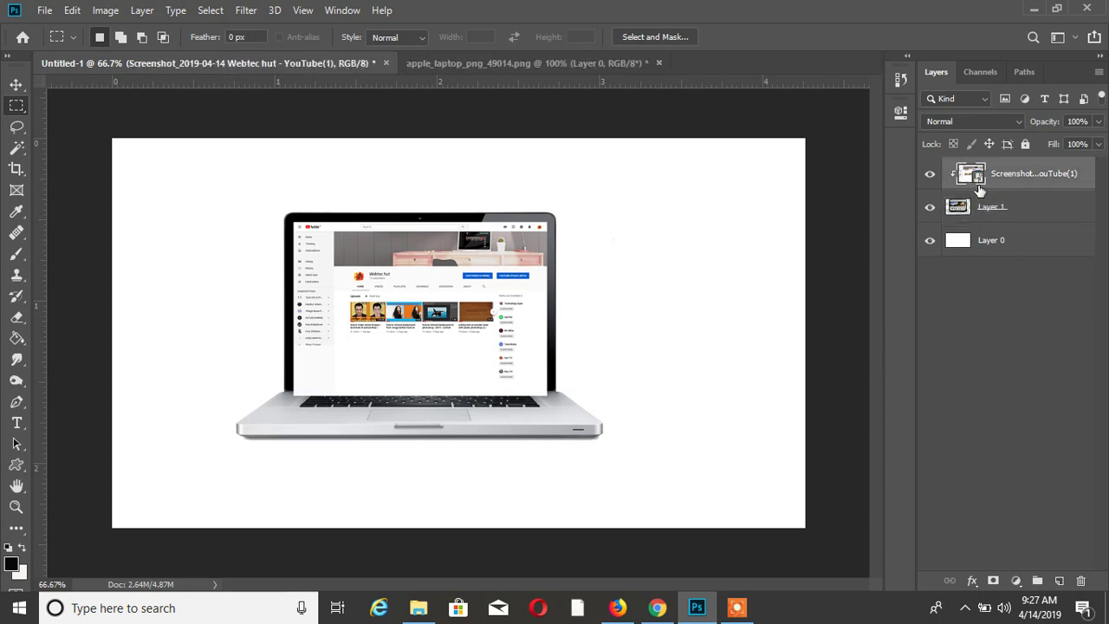
left_click(979, 206)
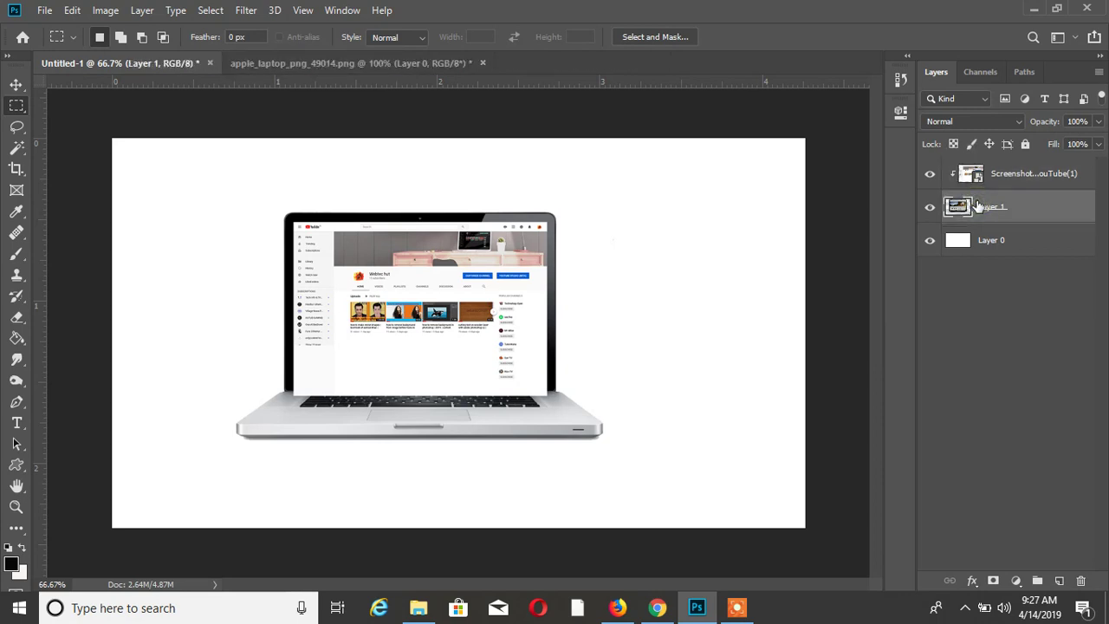
left_click(979, 177)
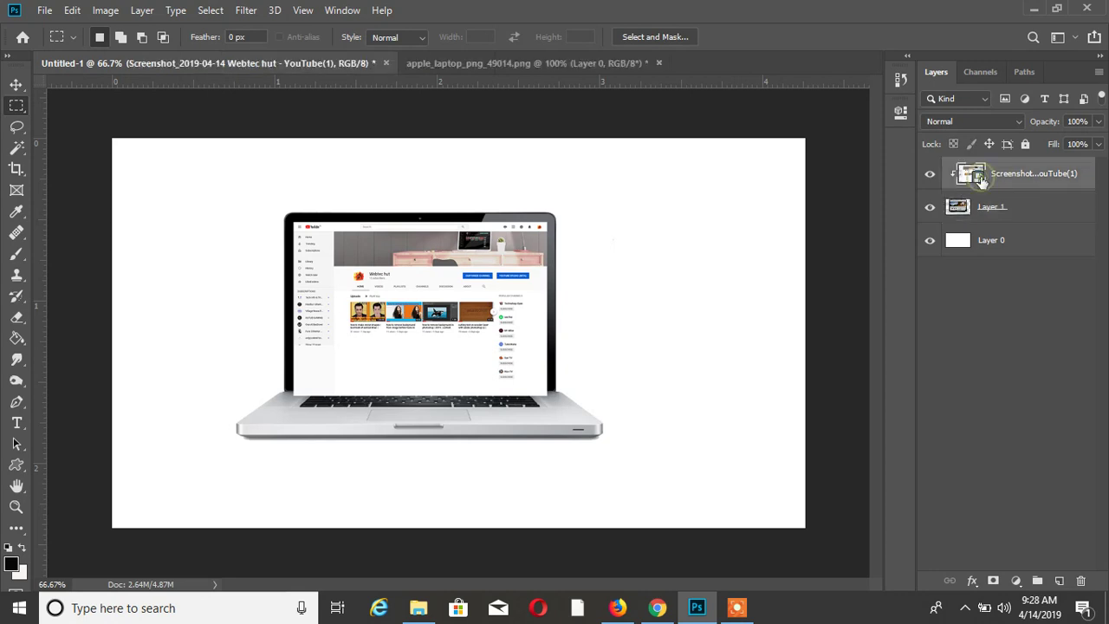
left_click(968, 208)
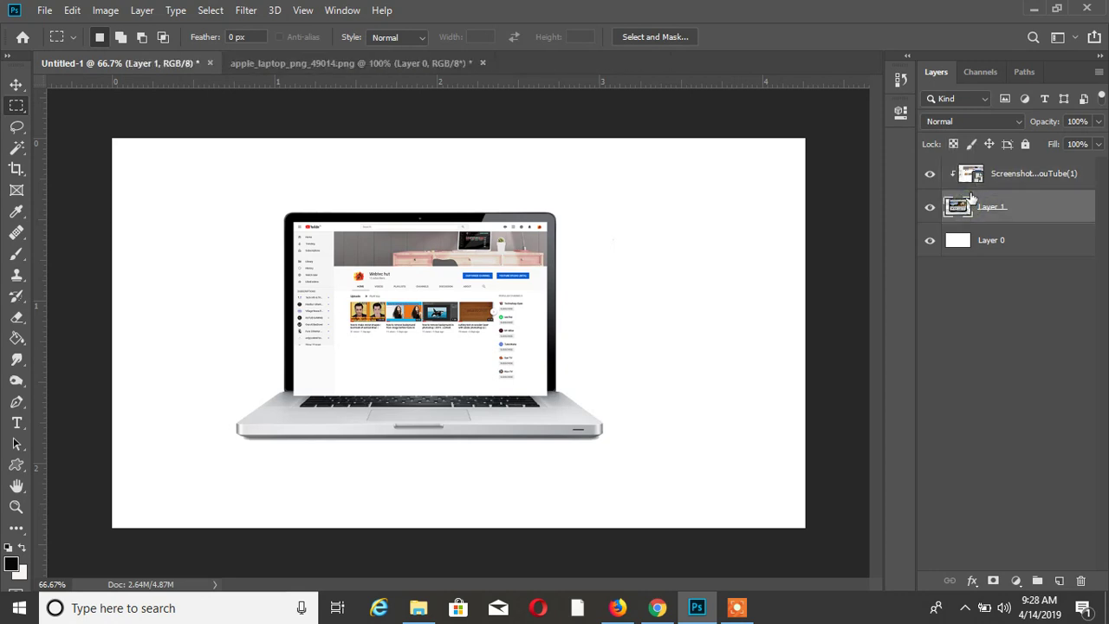
left_click(975, 179)
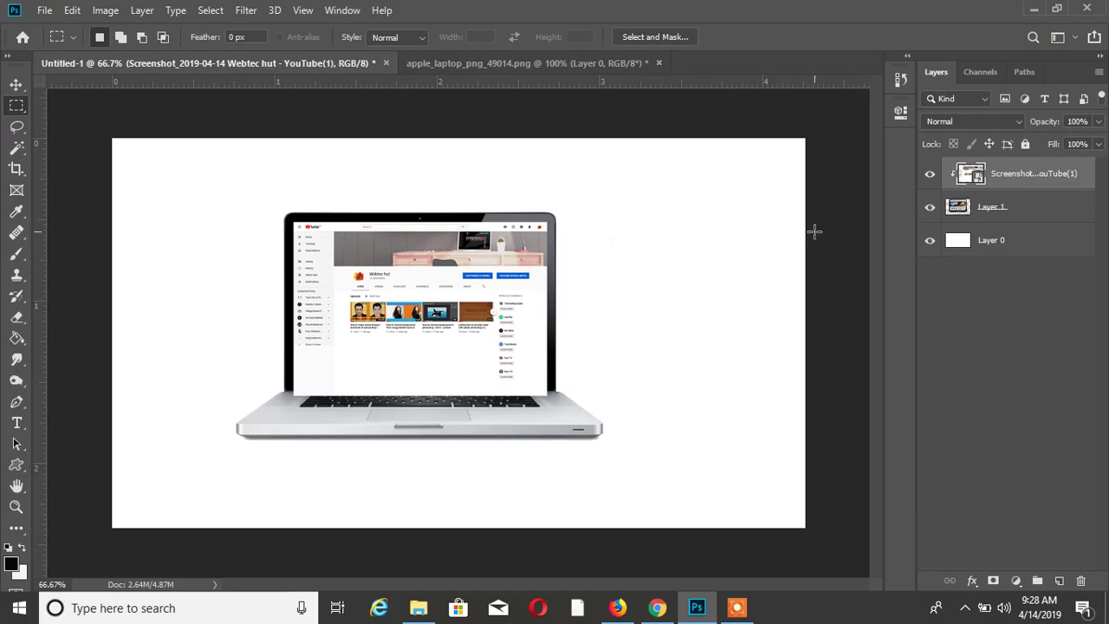
left_click(997, 174, "alt")
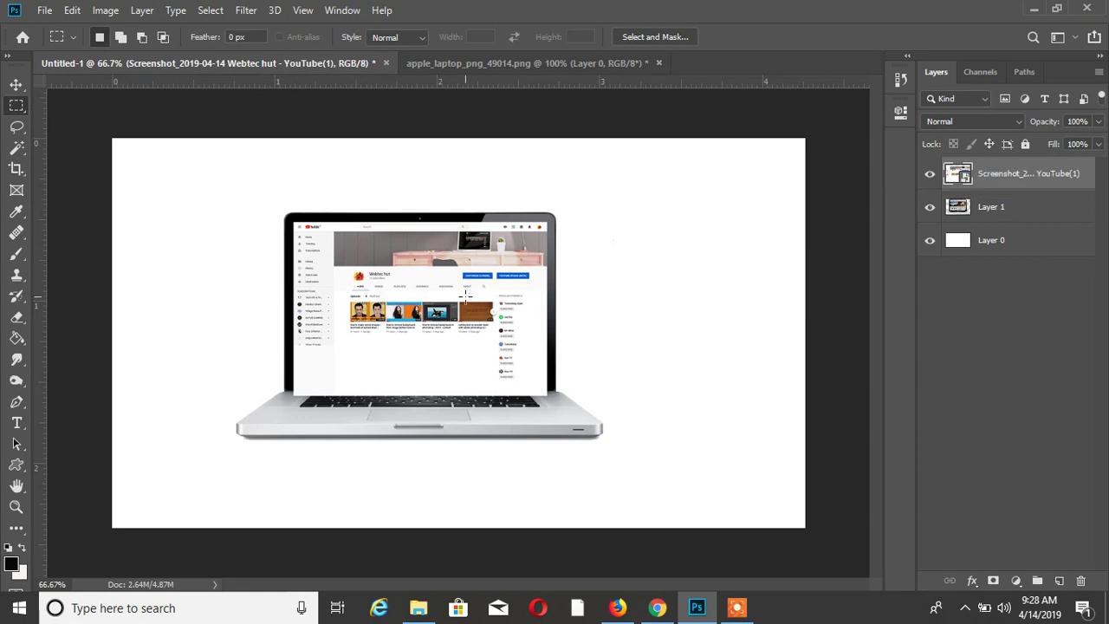
Step: Scale the screenshot down to about 7.17% with Free Transform and shift it lower to expose the display's upper edge
key("ctrl+t")
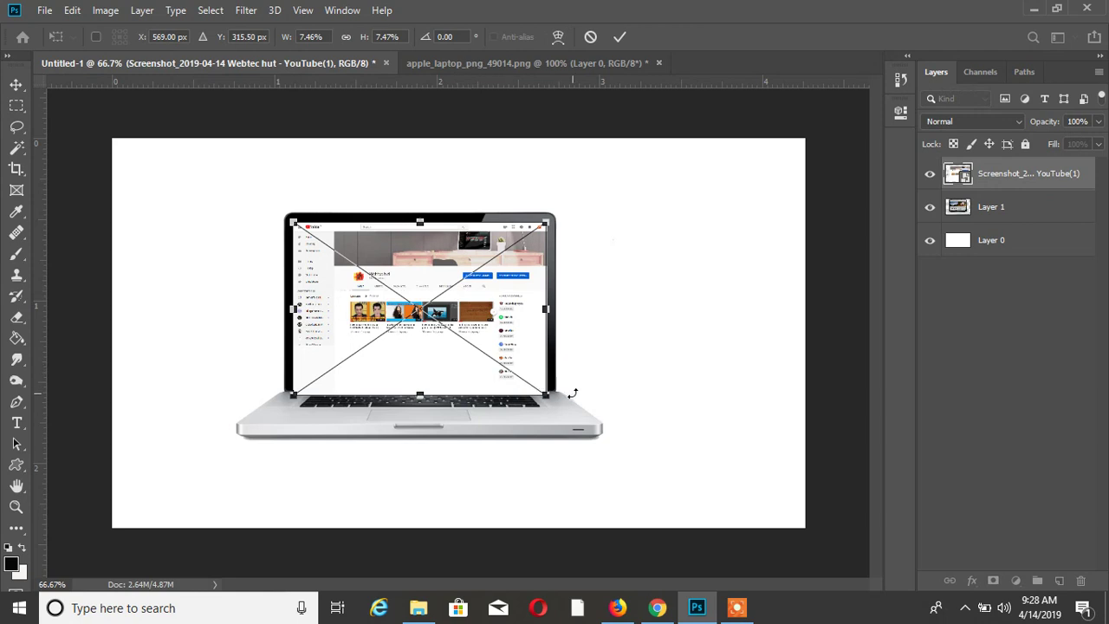
left_click_drag(548, 398, 546, 379)
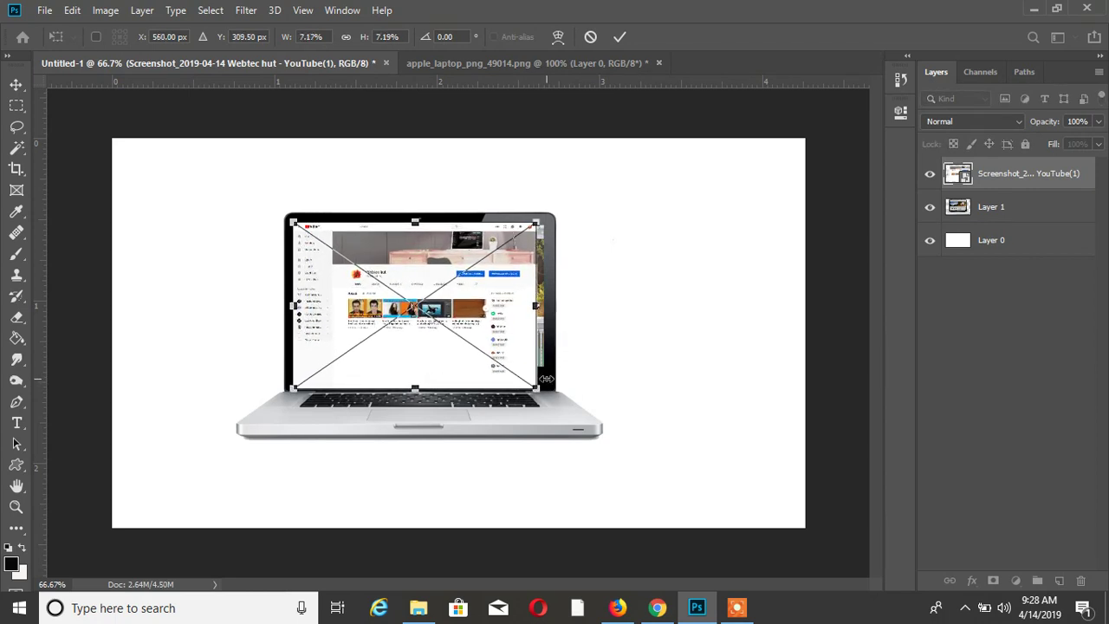
left_click_drag(423, 267, 423, 276)
Step: Distort the screenshot so its two upper corners align with the upper corners of the laptop's display
left_click(74, 10)
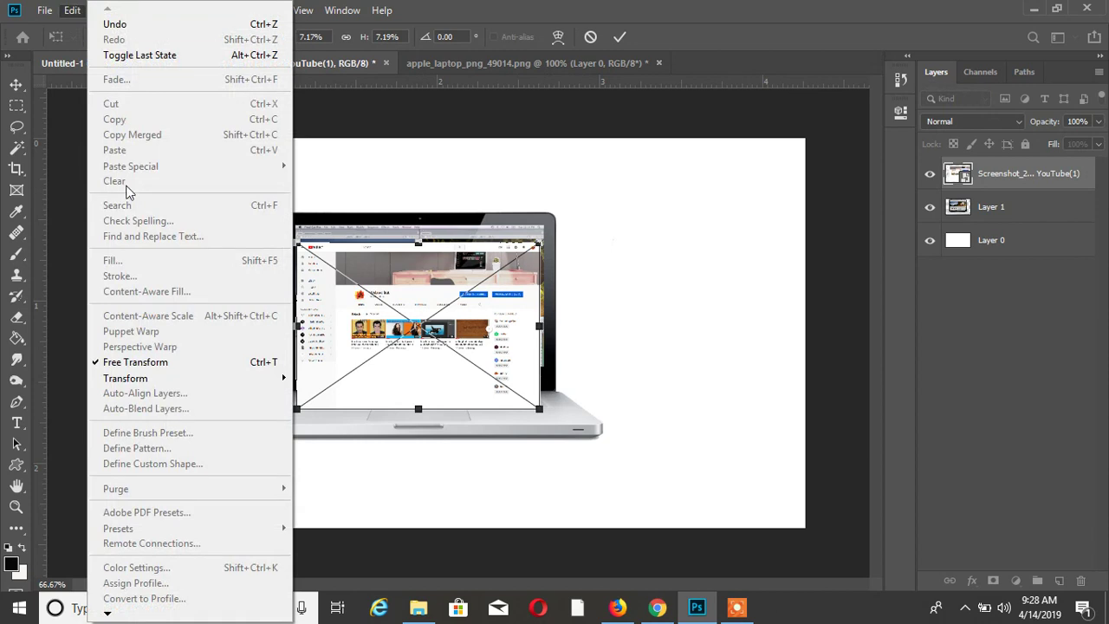
mouse_move(246, 382)
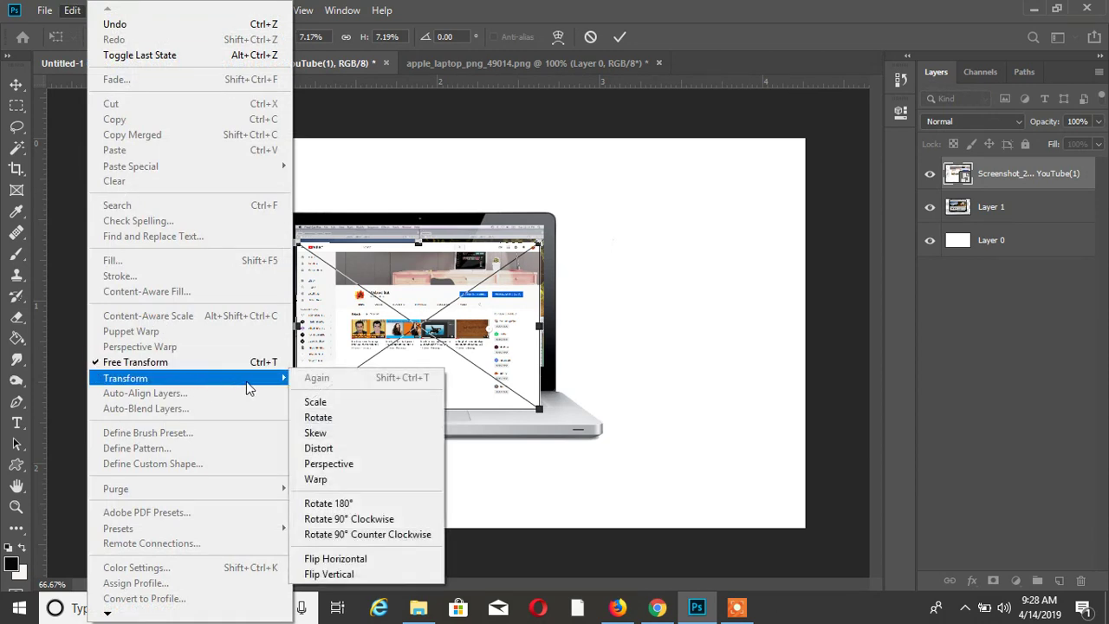
left_click(351, 450)
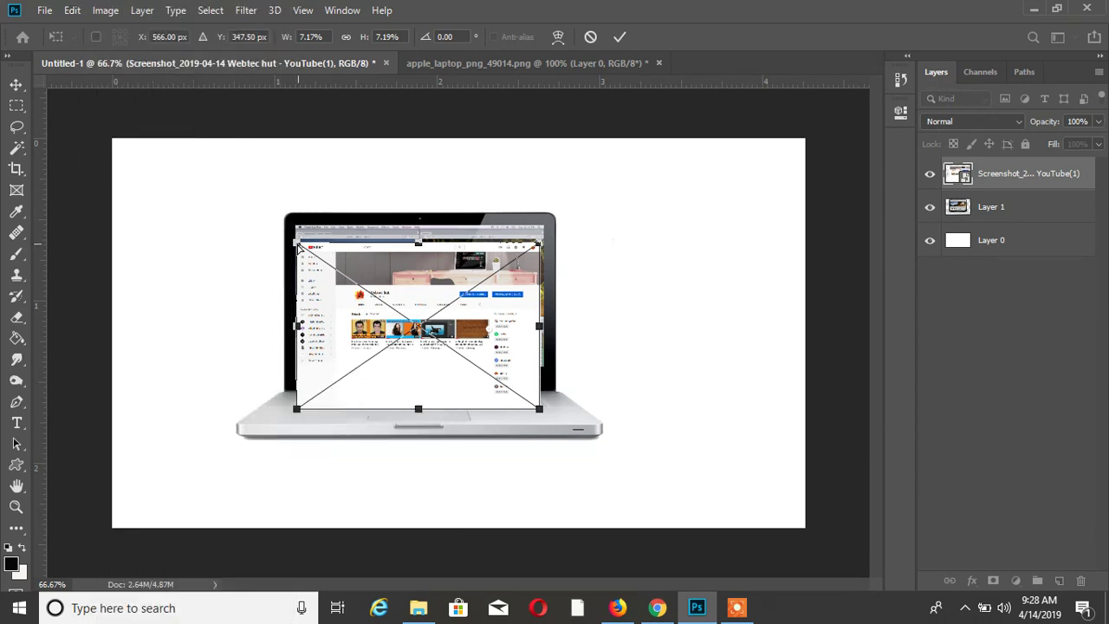
left_click_drag(299, 247, 297, 229)
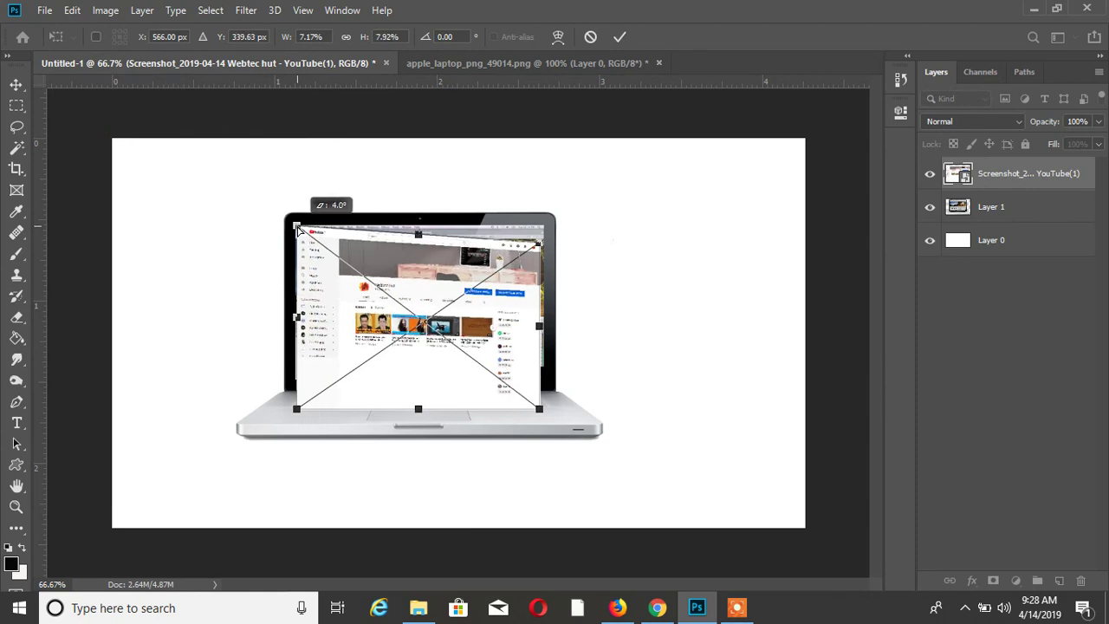
left_click_drag(297, 228, 297, 228)
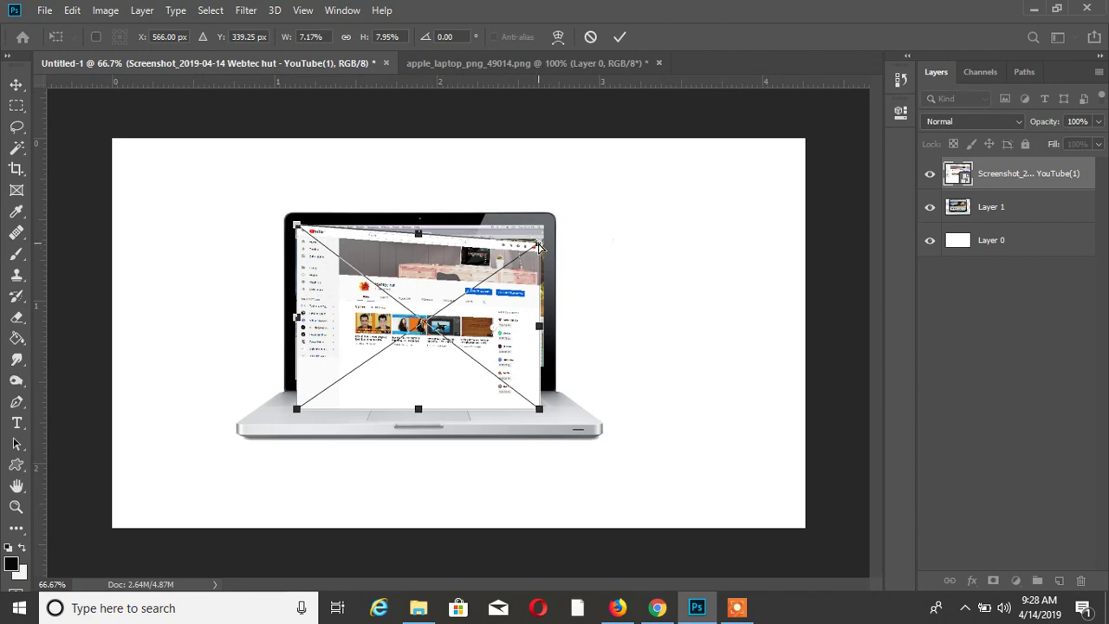
left_click_drag(539, 247, 542, 228)
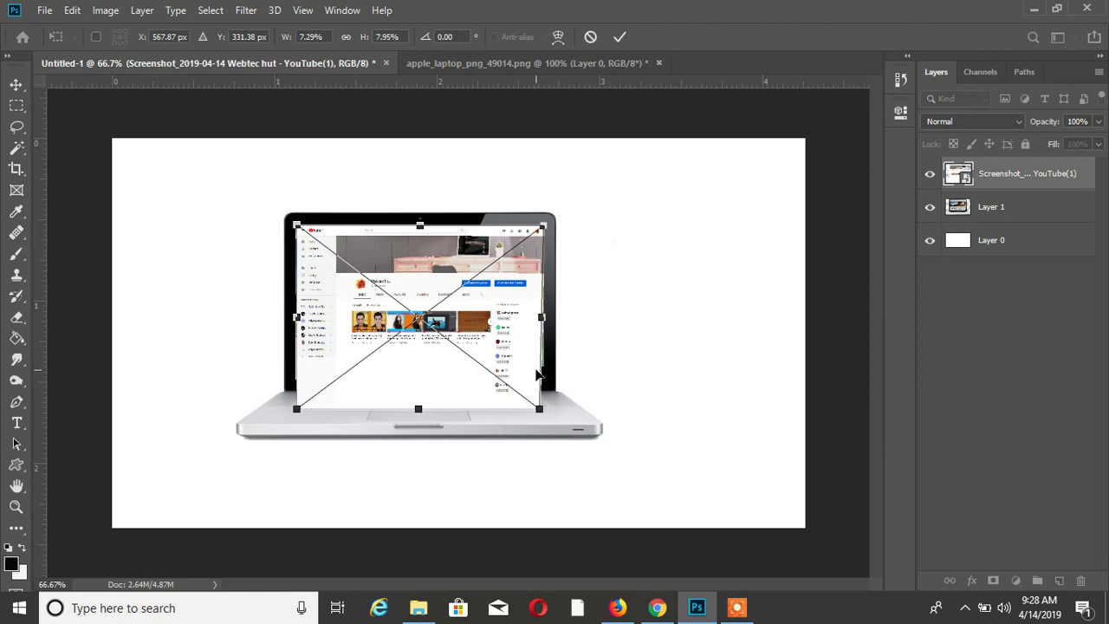
Step: Distort the screenshot's two lower corners to match the display's lower corners and apply the transform
left_click_drag(539, 411, 542, 379)
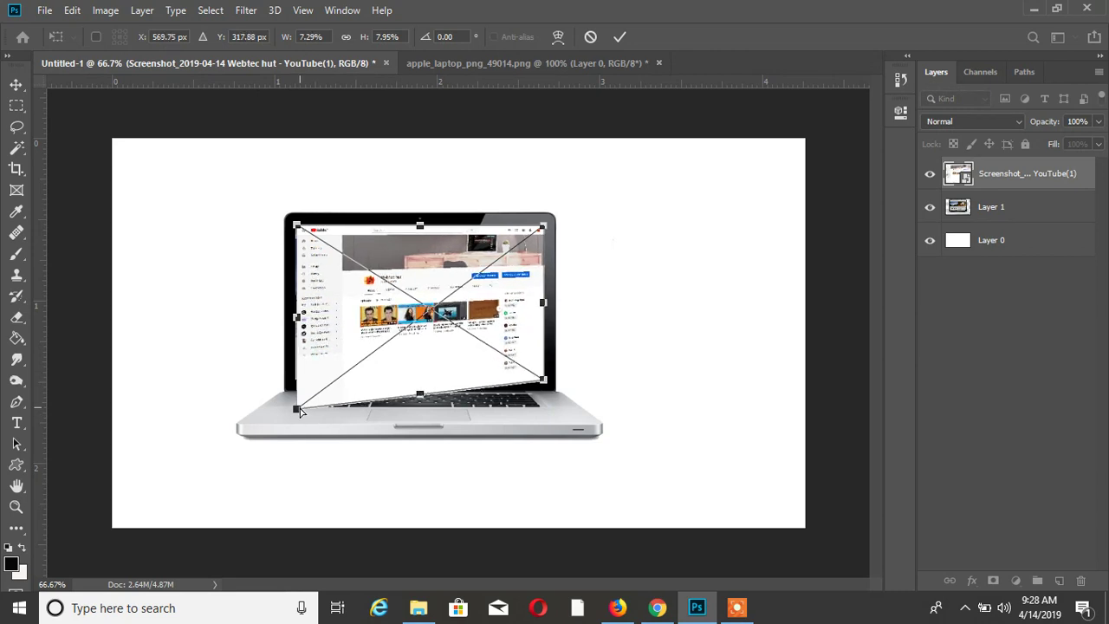
left_click_drag(297, 410, 297, 380)
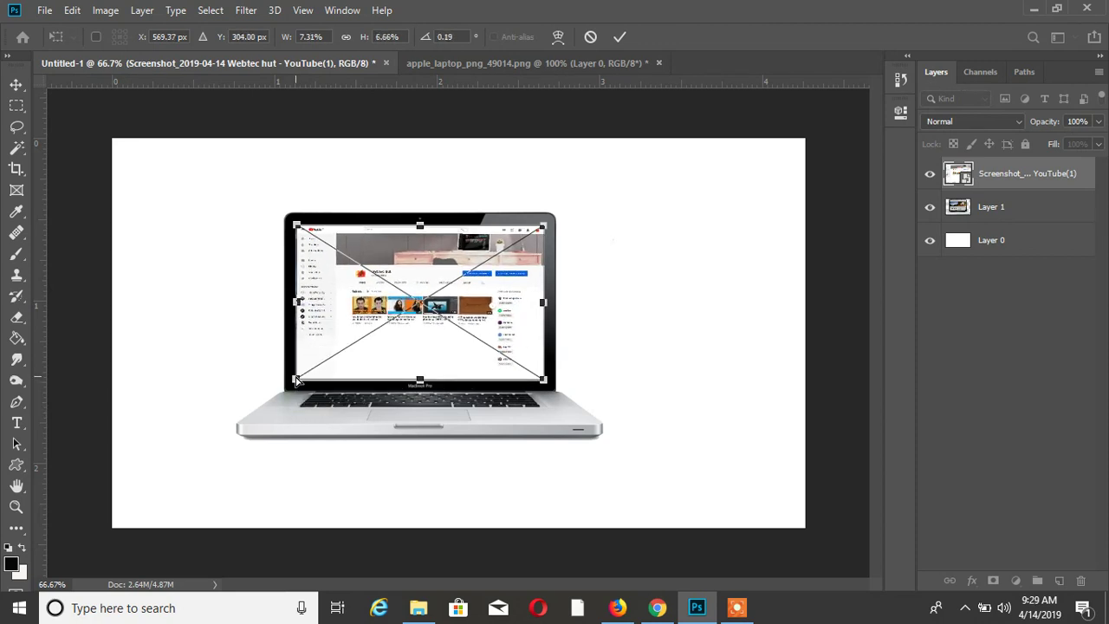
left_click(619, 37)
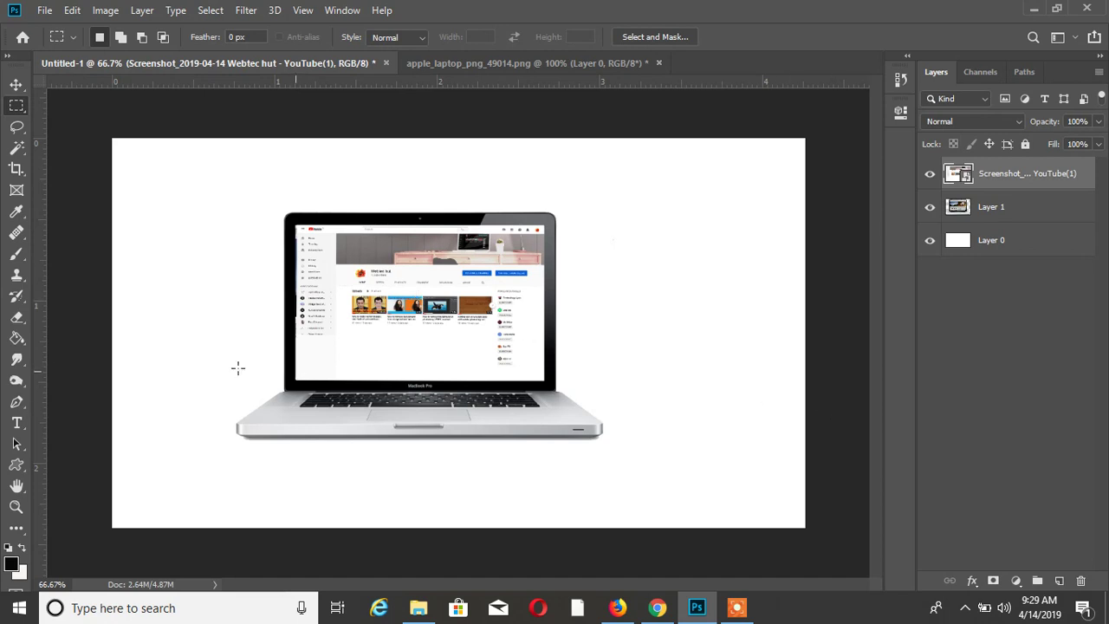
Step: Nudge the screenshot 3 px to the left, enlarge it to about 7.36% width and 6.71% height, and apply the transform
left_click(19, 83)
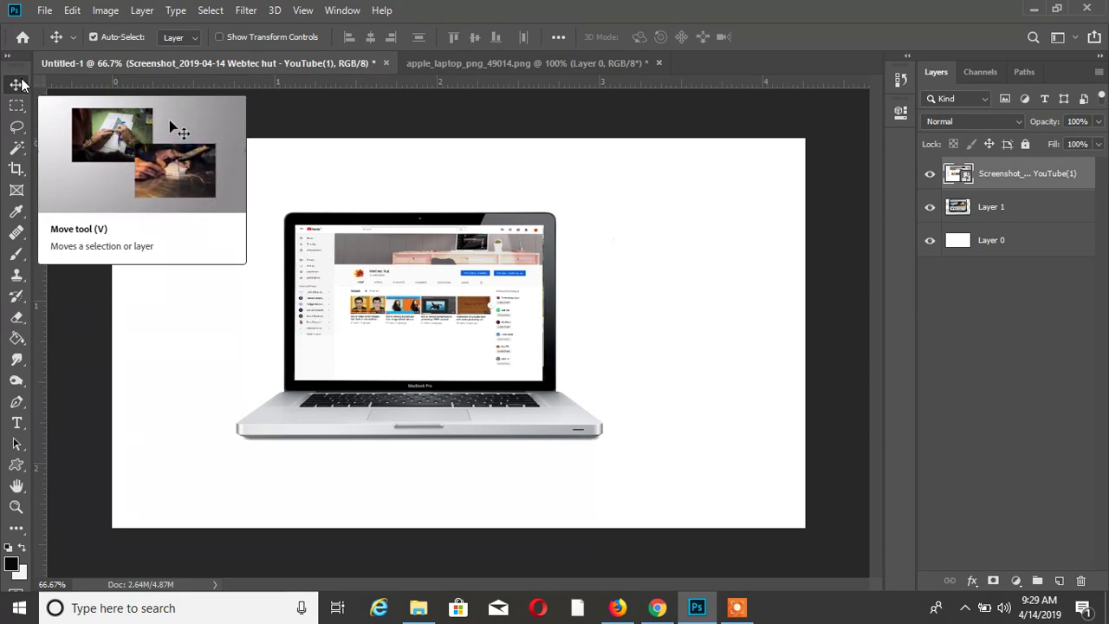
key("ctrl")
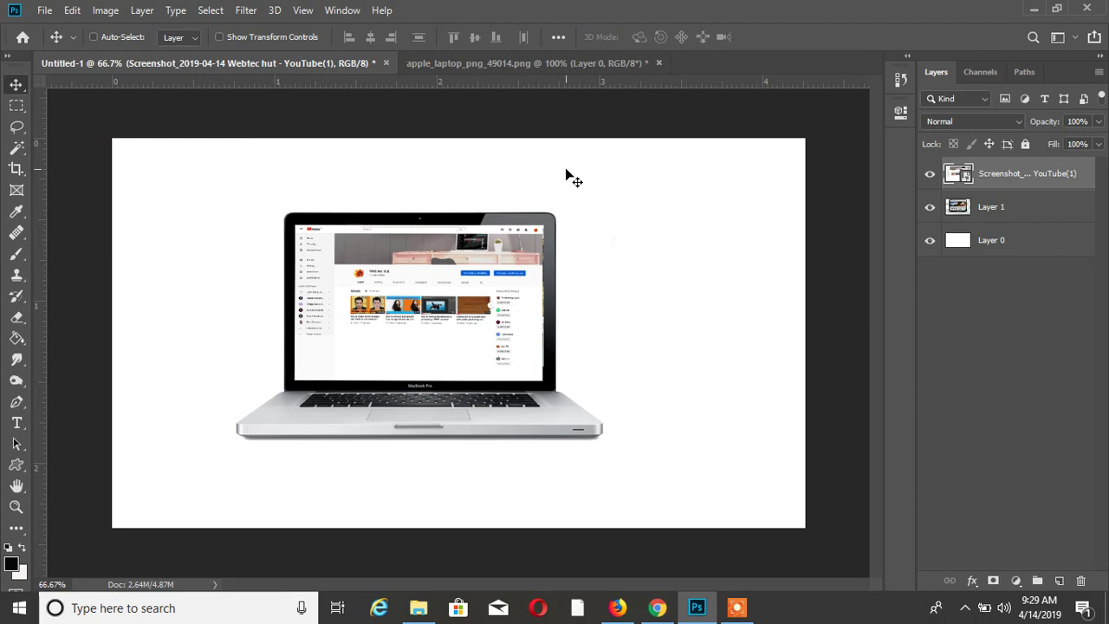
key("ctrl+t")
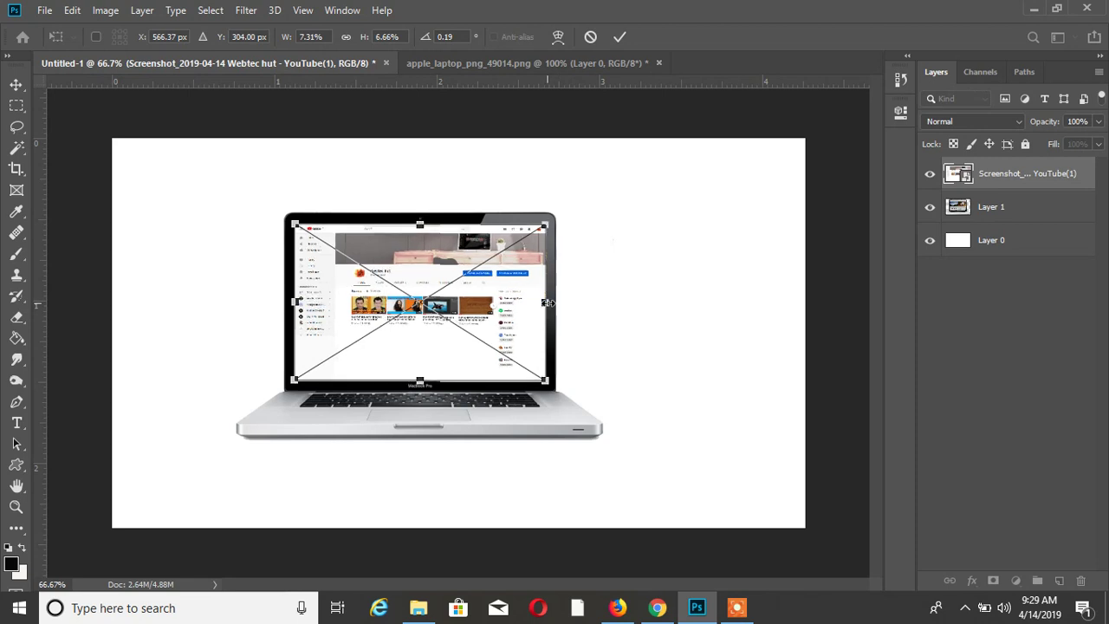
left_click_drag(545, 302, 547, 301)
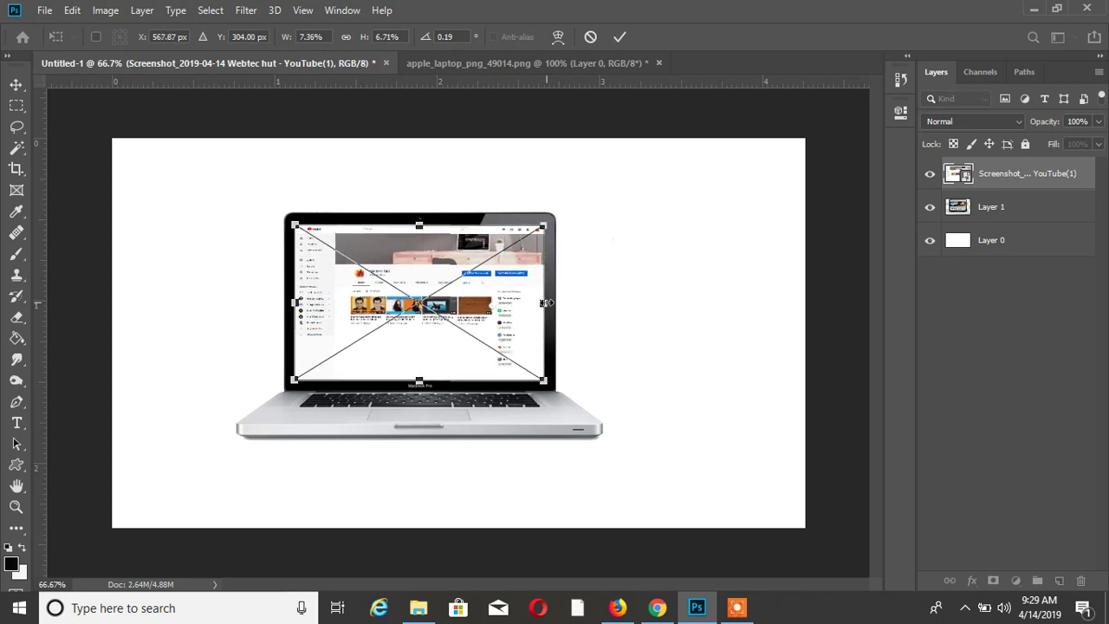
left_click(618, 36)
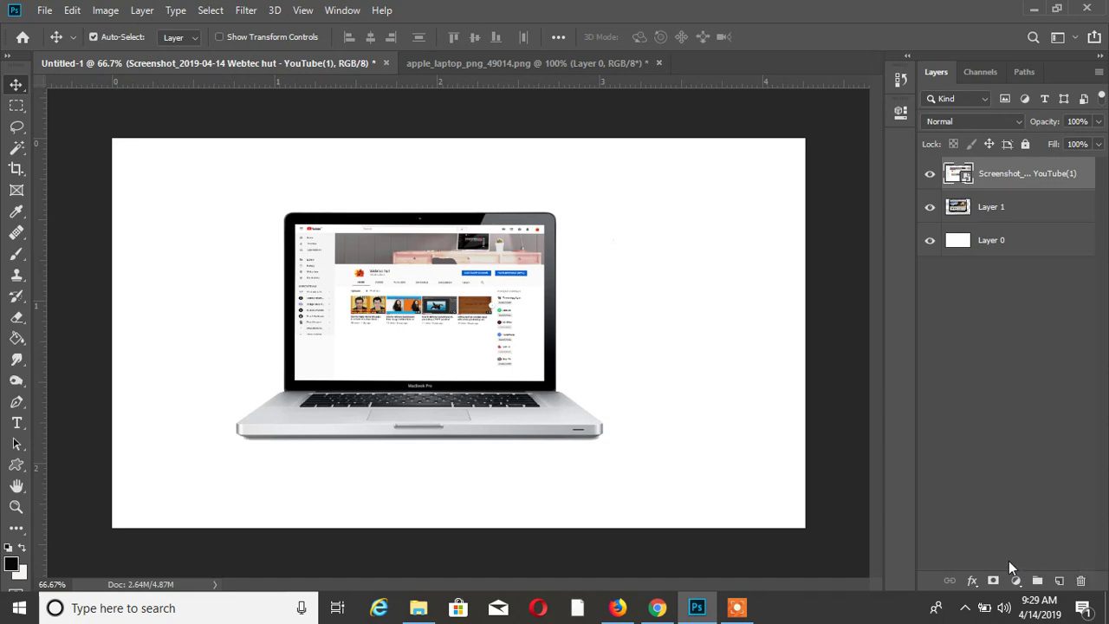
left_click(1060, 581)
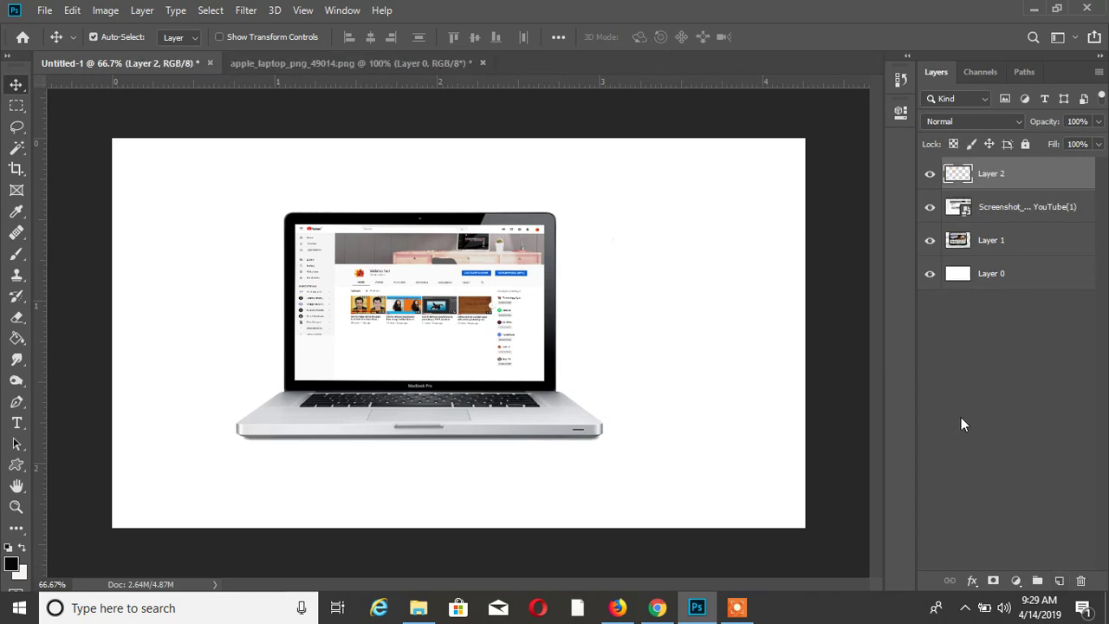
left_click(13, 568)
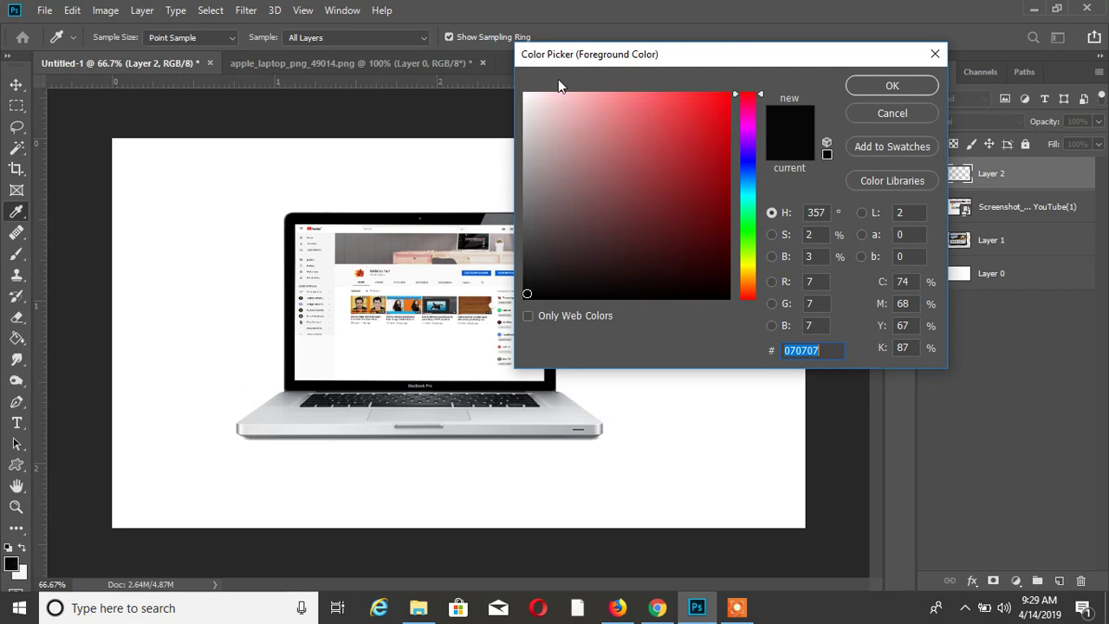
left_click(527, 92)
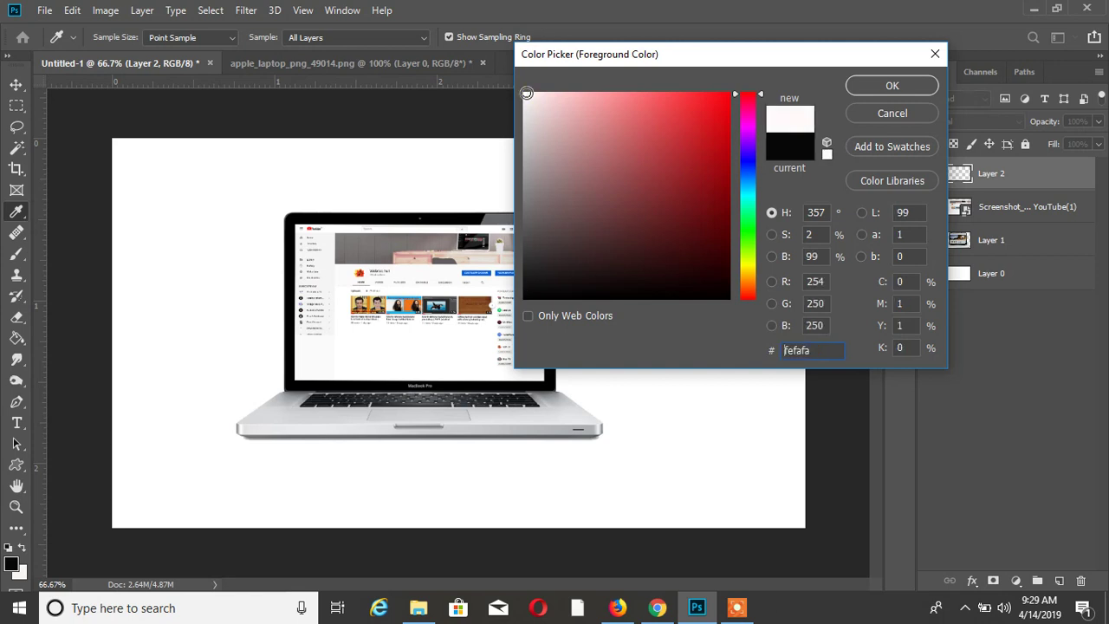
left_click(892, 86)
key("v")
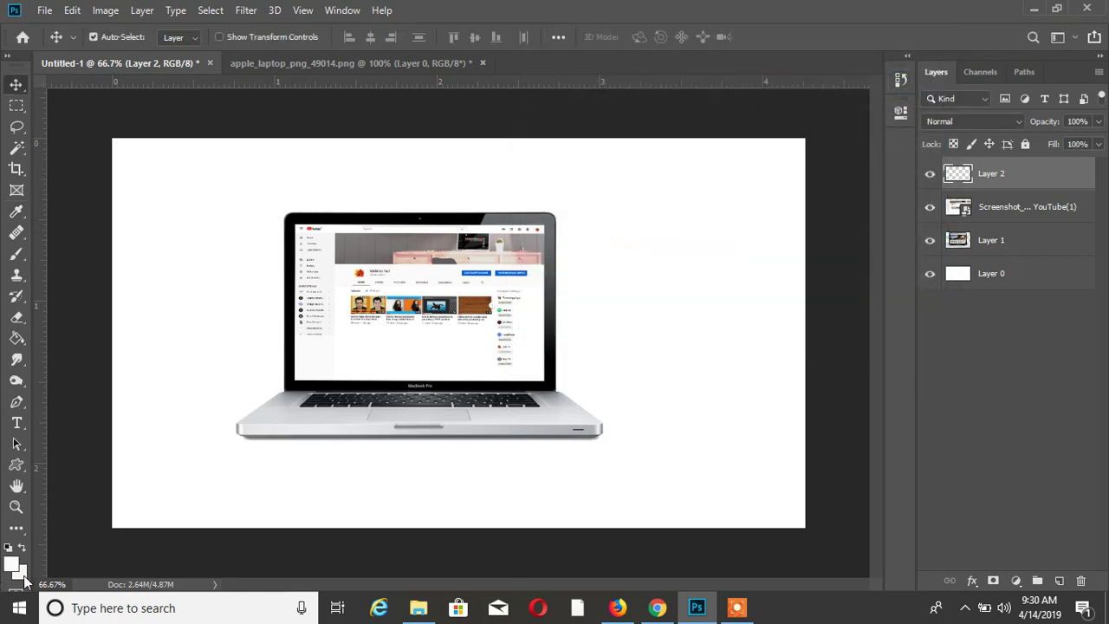
key("Delete")
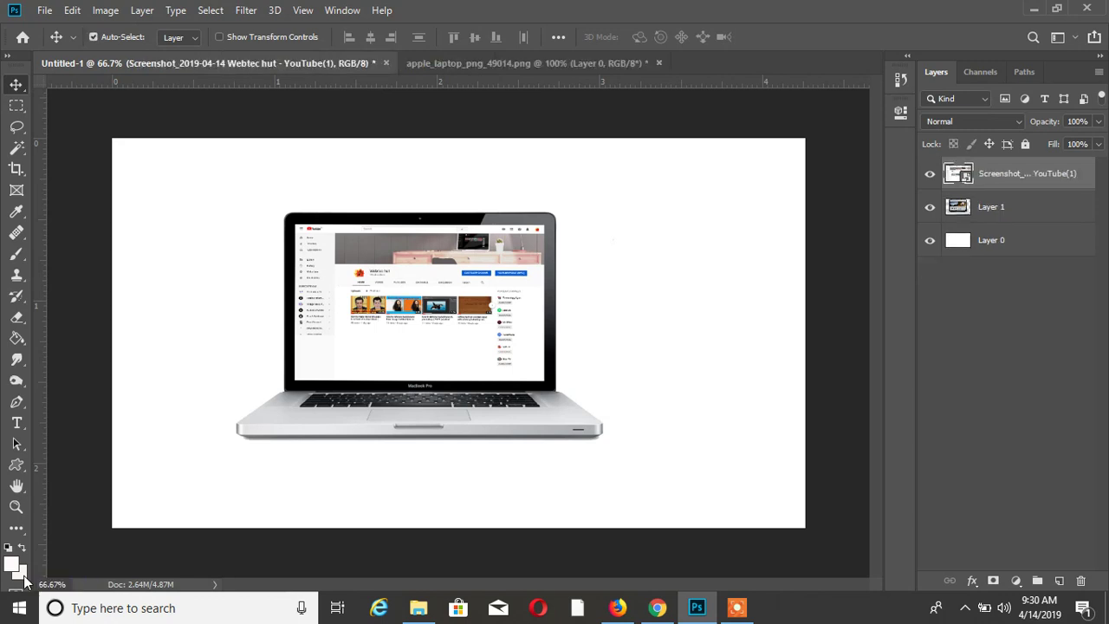
Step: Add a new empty layer above the screenshot with default settings and set the foreground color to near-black
key("ctrl+shift+n")
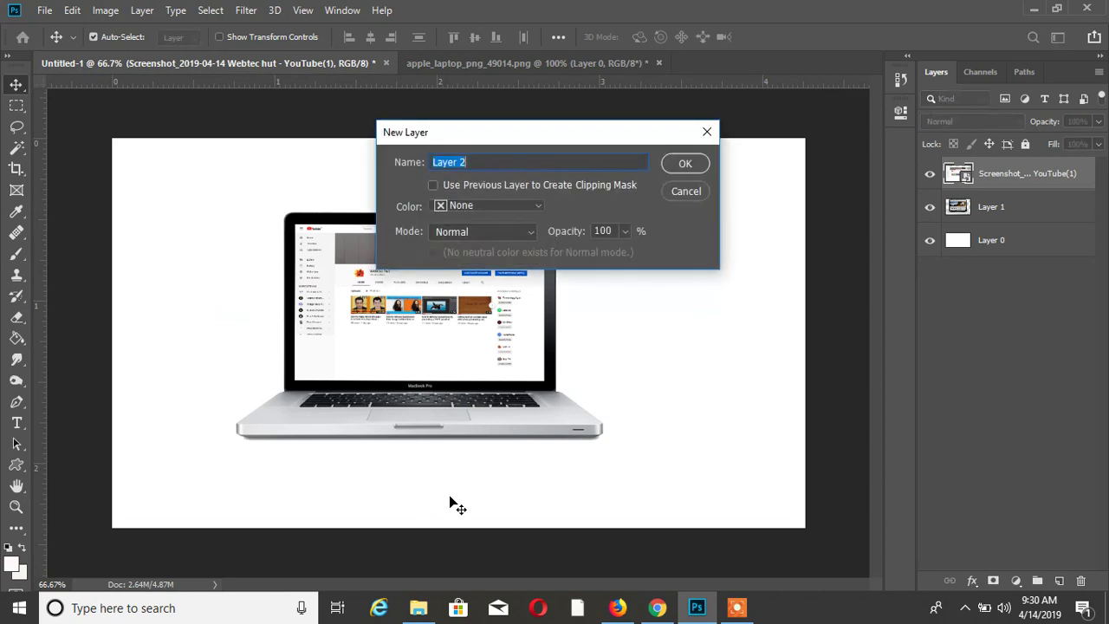
key("Return")
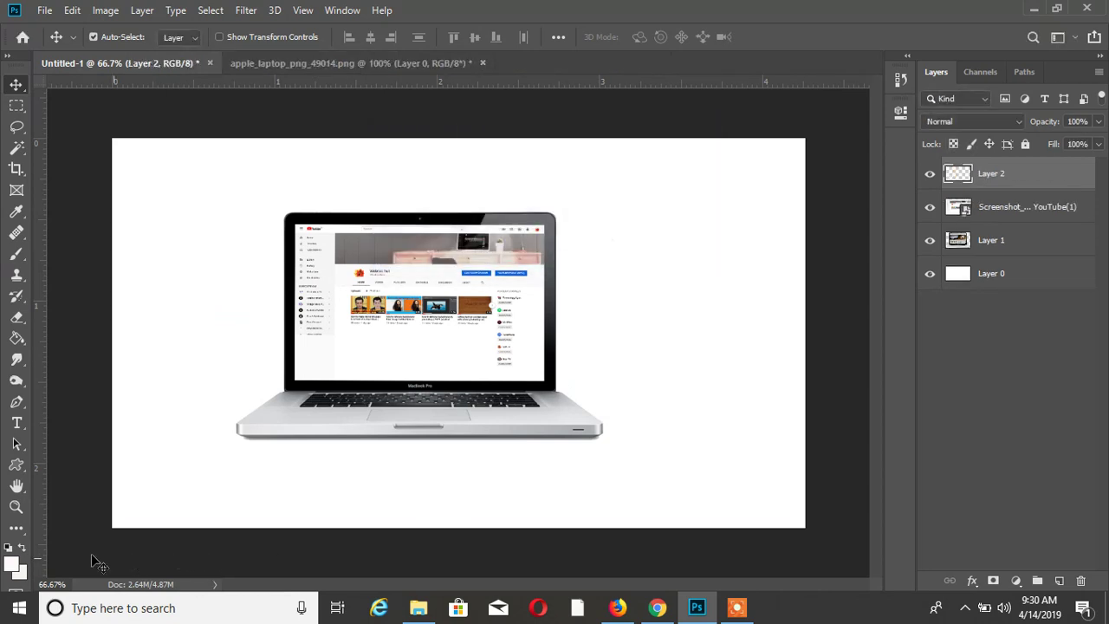
left_click(12, 563)
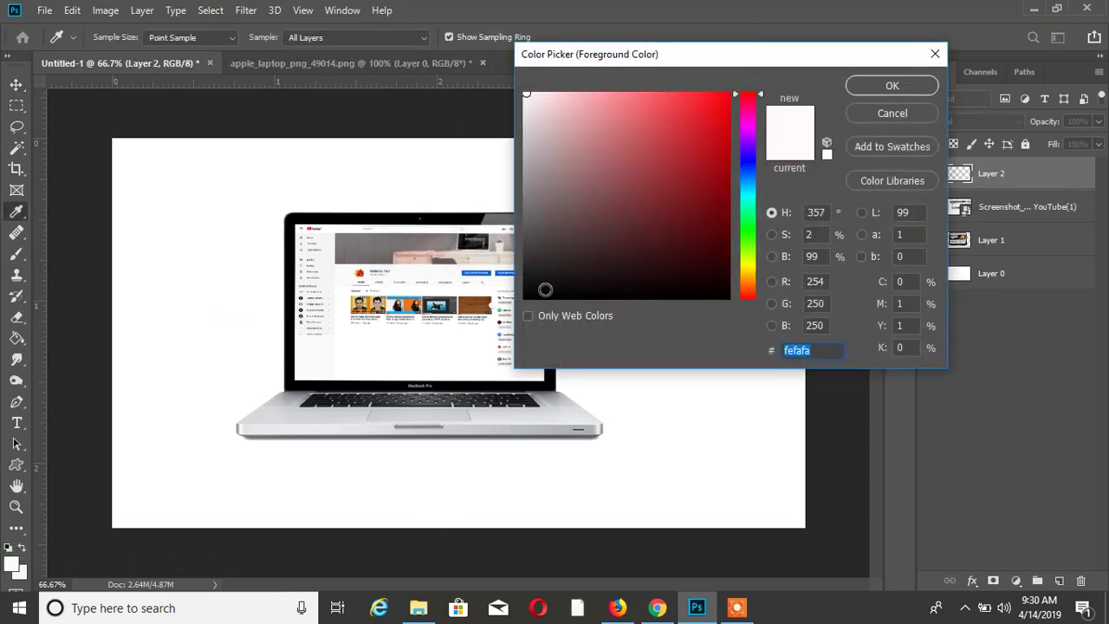
left_click(526, 292)
left_click(893, 86)
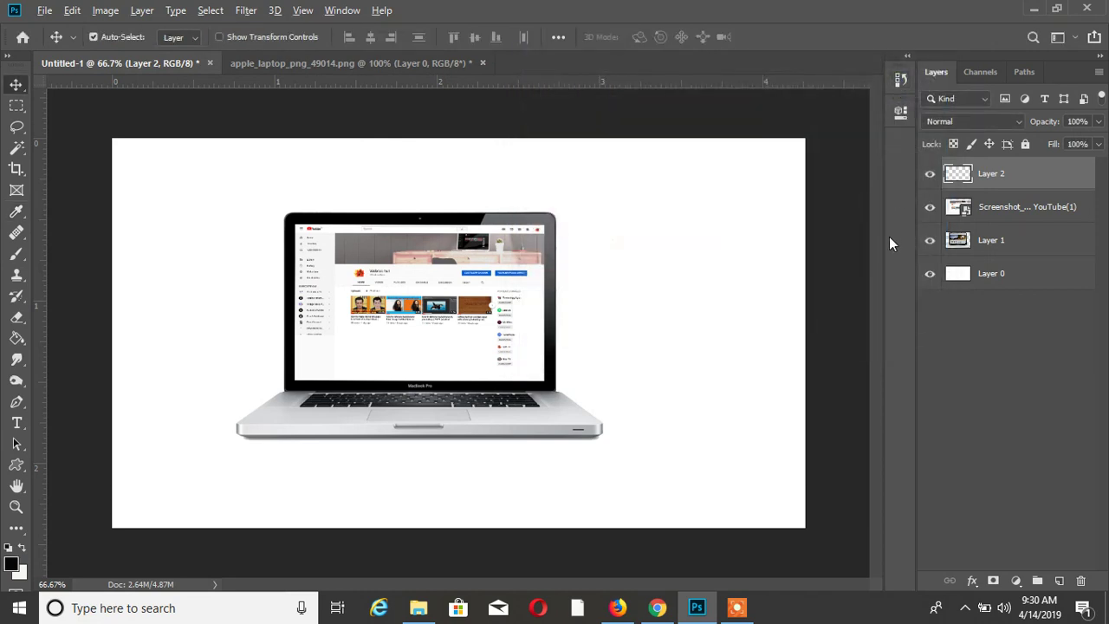
Step: Fill the new Layer 2 with the off-white background color, clip it to the screenshot layer, and compare the display with it hidden and shown
key("alt+BackSpace")
key("ctrl+z")
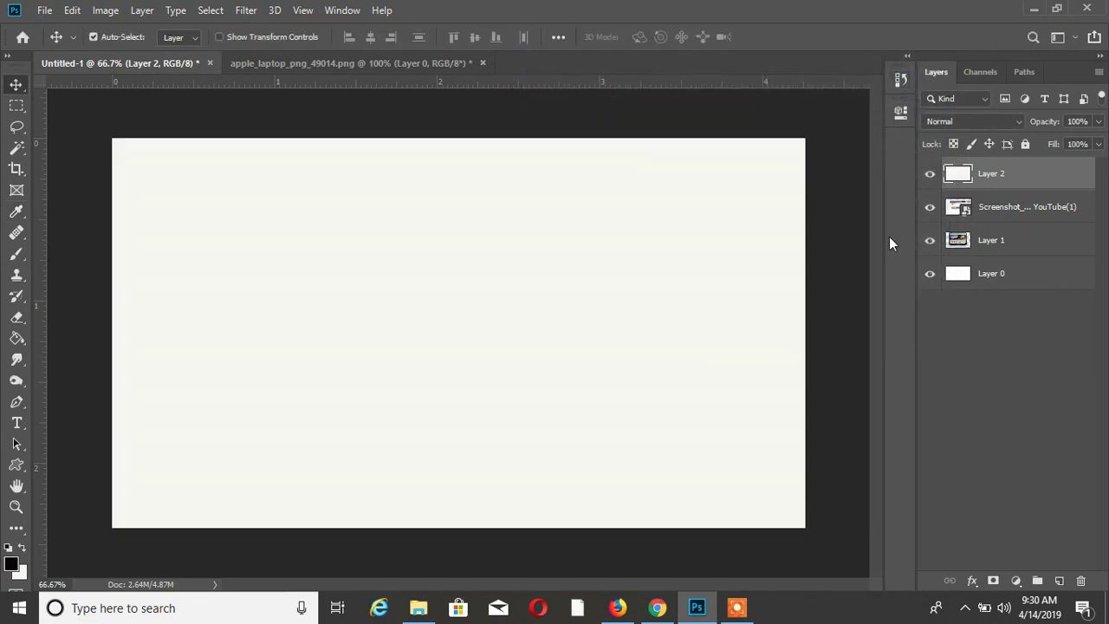
right_click(971, 171)
right_click(971, 169)
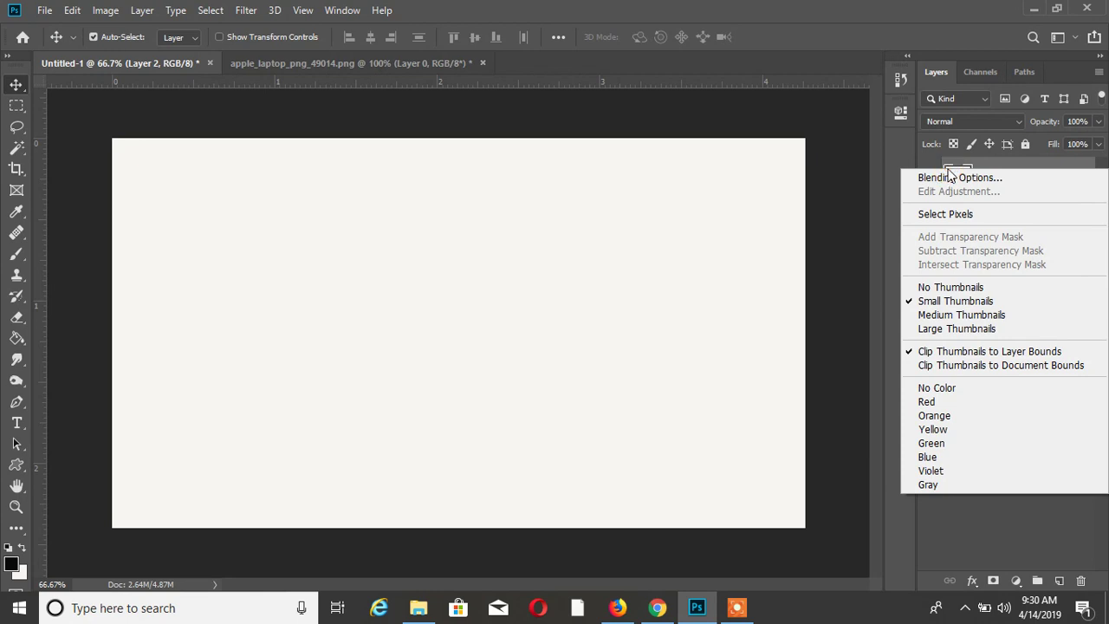
right_click(950, 168)
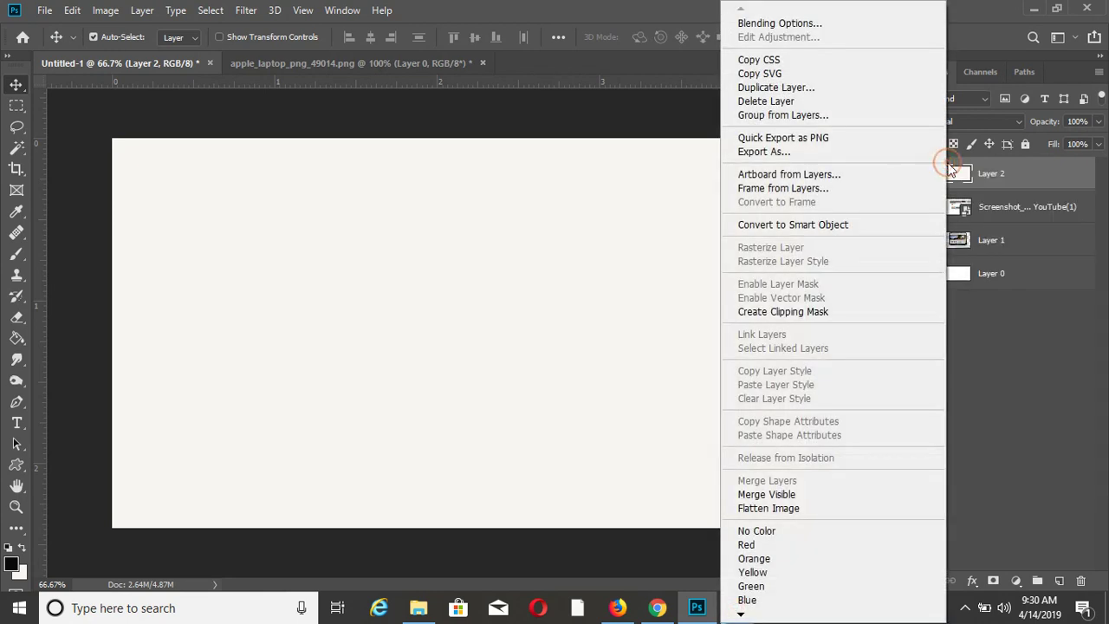
left_click(796, 314)
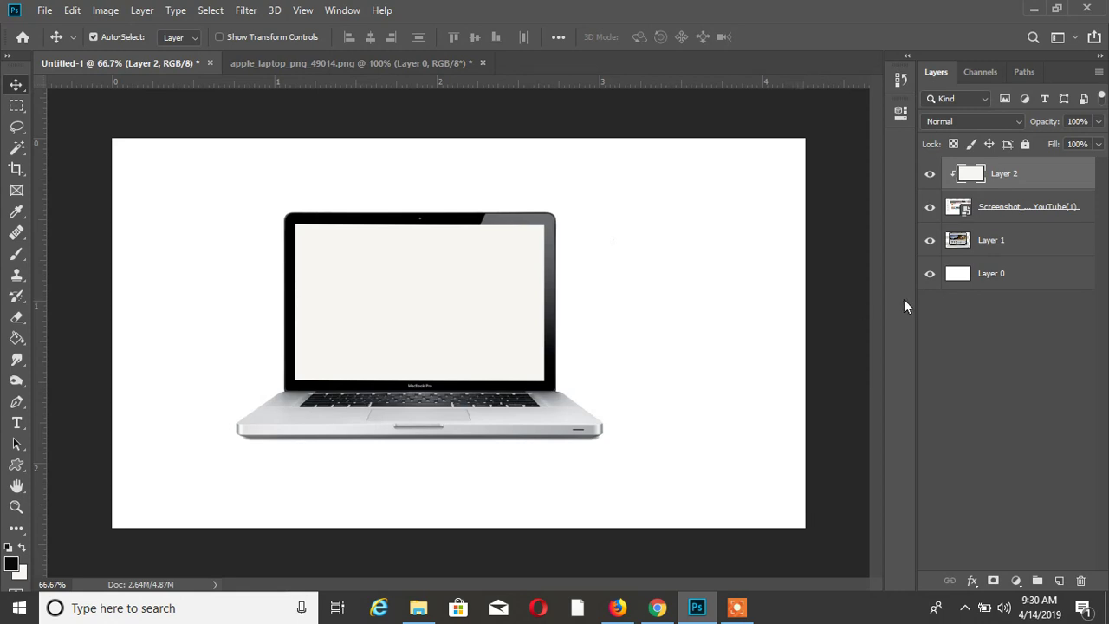
left_click(931, 174)
left_click(931, 173)
left_click(933, 173)
left_click(932, 173)
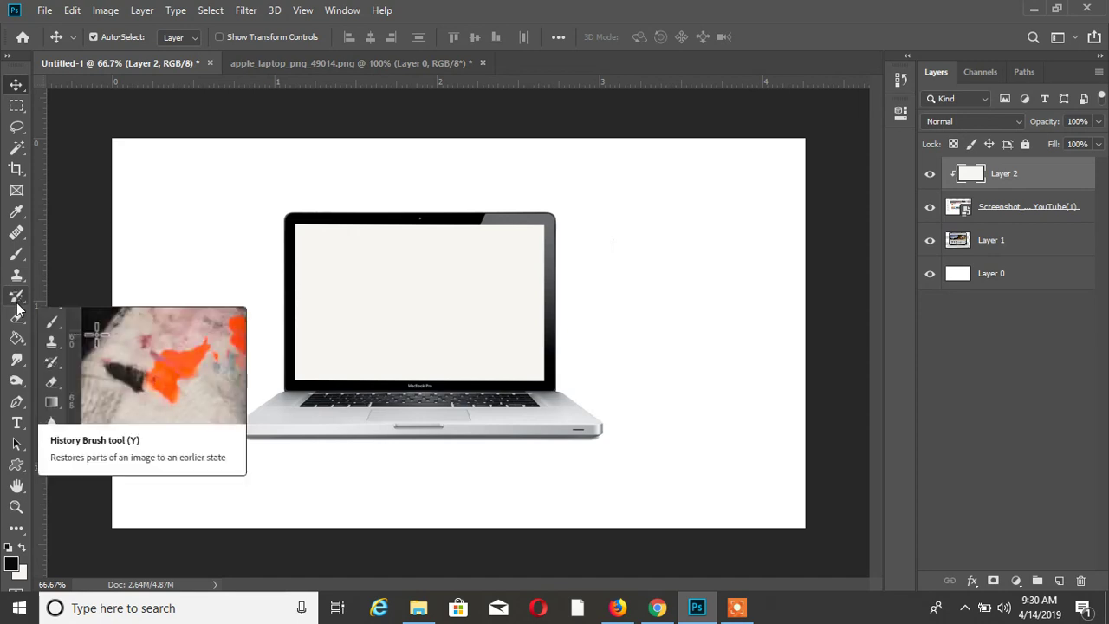
Step: Brush near-black over the display's upper-left diagonal half on Layer 2 with a soft 39 px brush, and set the layer's blend mode to Multiply
left_click(16, 253)
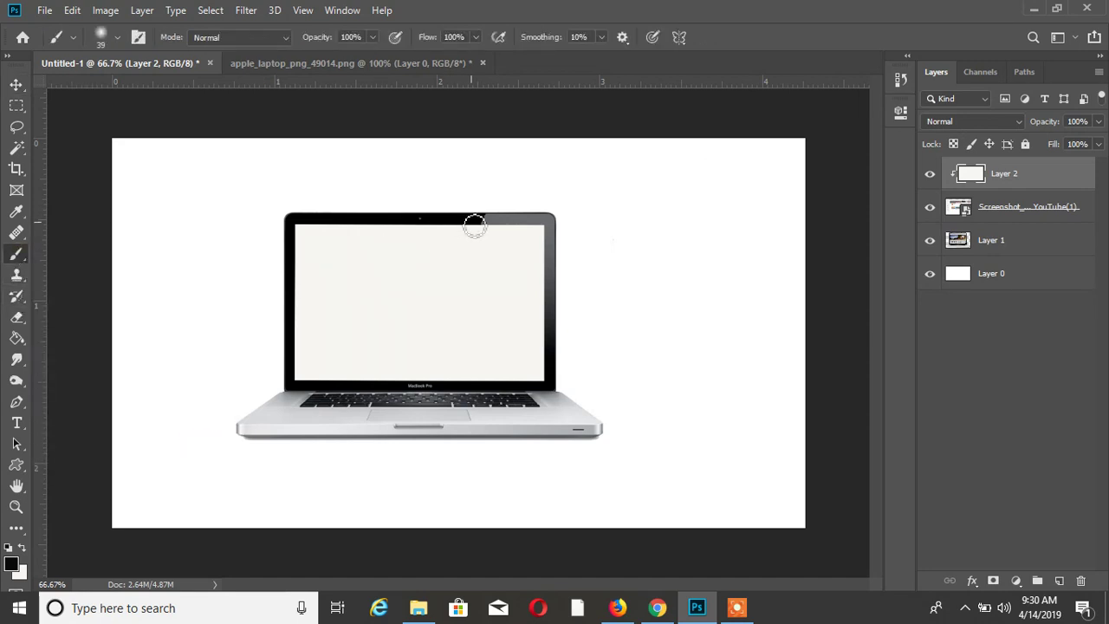
mouse_move(475, 225)
left_mouse_down()
mouse_move(344, 378)
mouse_move(414, 240)
mouse_move(426, 229)
mouse_move(421, 253)
mouse_move(433, 232)
mouse_move(421, 241)
mouse_move(446, 230)
mouse_move(367, 304)
mouse_move(434, 225)
mouse_move(416, 269)
mouse_move(433, 243)
mouse_move(355, 347)
mouse_move(453, 231)
mouse_move(448, 251)
mouse_move(339, 360)
mouse_move(326, 368)
mouse_move(334, 322)
mouse_move(282, 364)
mouse_move(320, 245)
mouse_move(308, 252)
mouse_move(305, 276)
mouse_move(319, 299)
mouse_move(332, 294)
mouse_move(302, 309)
mouse_move(310, 322)
mouse_move(349, 307)
mouse_move(334, 383)
mouse_move(359, 269)
mouse_move(392, 221)
mouse_move(317, 343)
mouse_move(375, 258)
mouse_move(404, 236)
mouse_move(404, 223)
mouse_move(349, 258)
mouse_move(376, 231)
mouse_move(351, 226)
mouse_move(312, 284)
mouse_move(329, 234)
mouse_move(347, 250)
mouse_move(310, 279)
mouse_move(384, 236)
mouse_move(371, 277)
mouse_move(384, 257)
mouse_move(468, 224)
left_mouse_up()
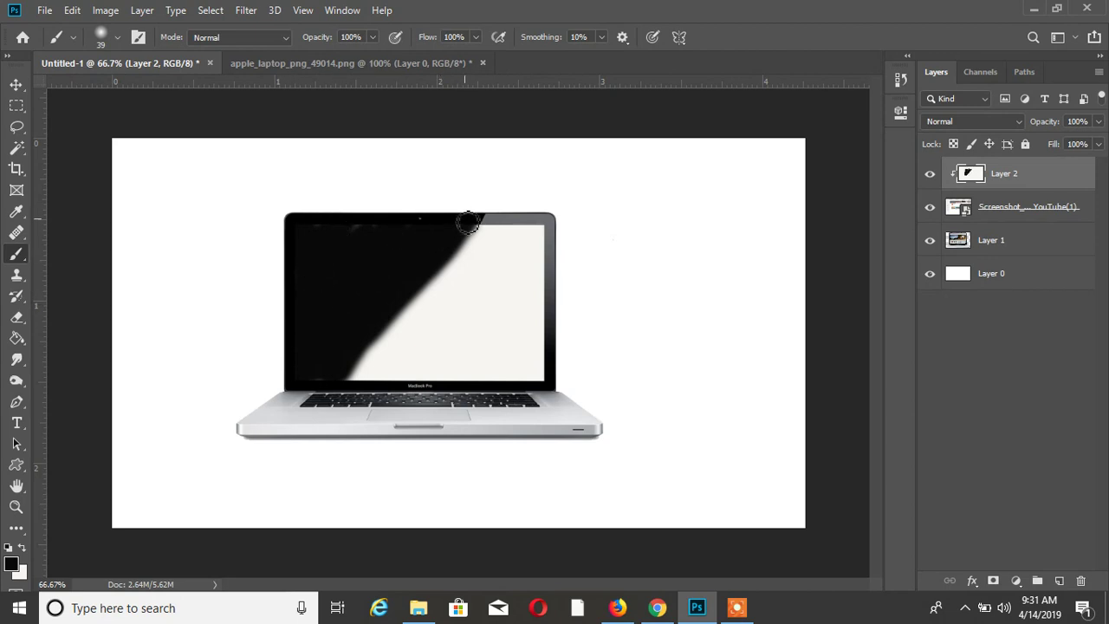
left_click(988, 123)
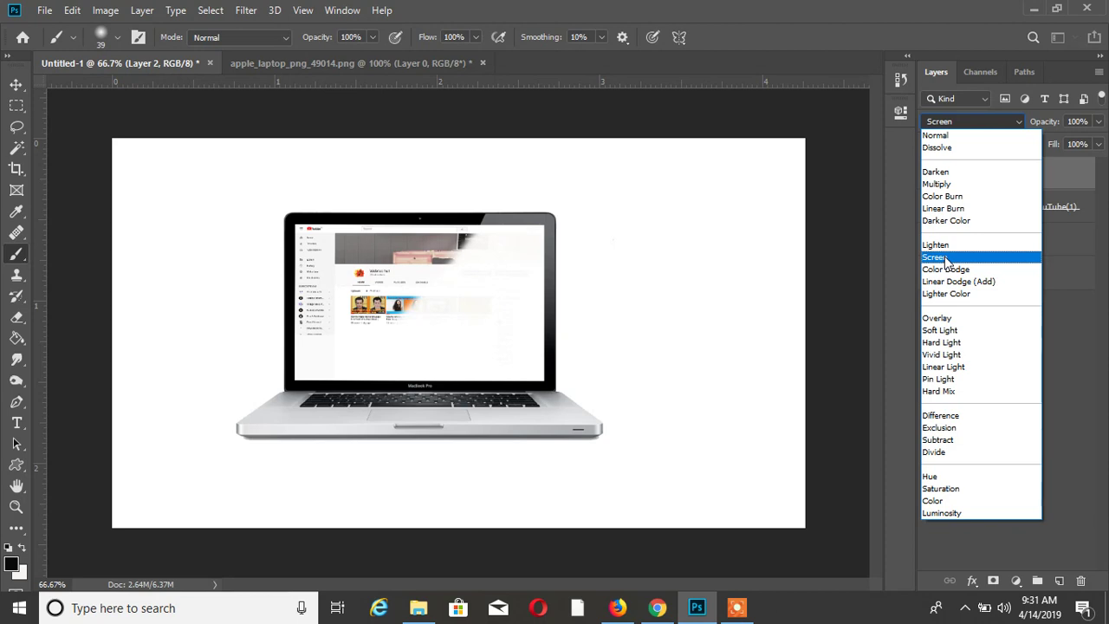
left_click(956, 183)
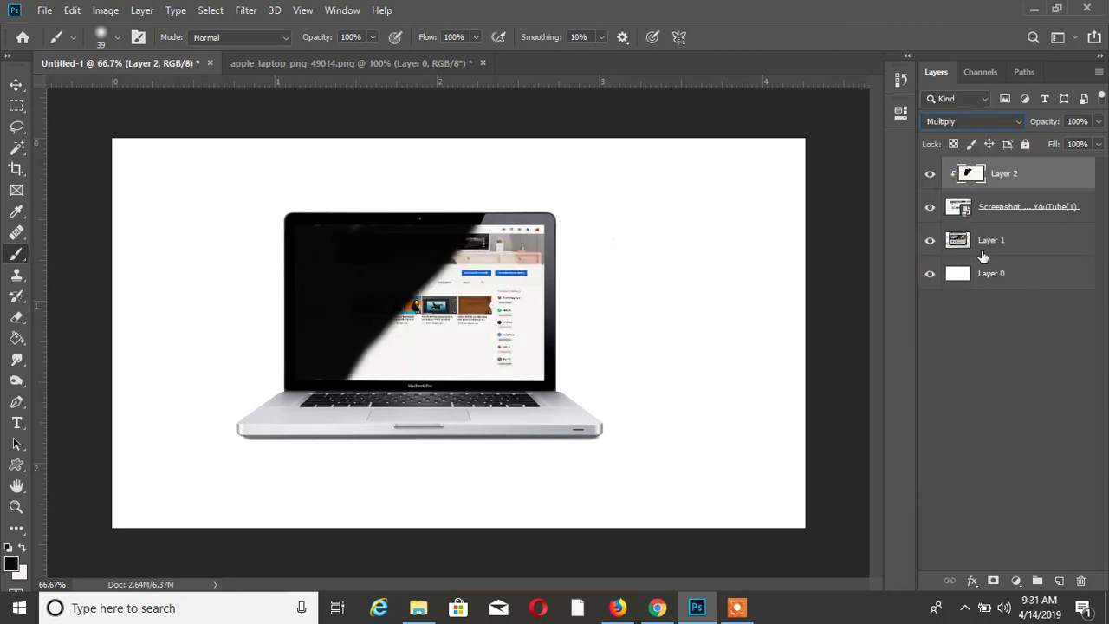
Step: Duplicate Layer 2 within the same document under the default name and fill the copy with the off-white background color
left_click(142, 10)
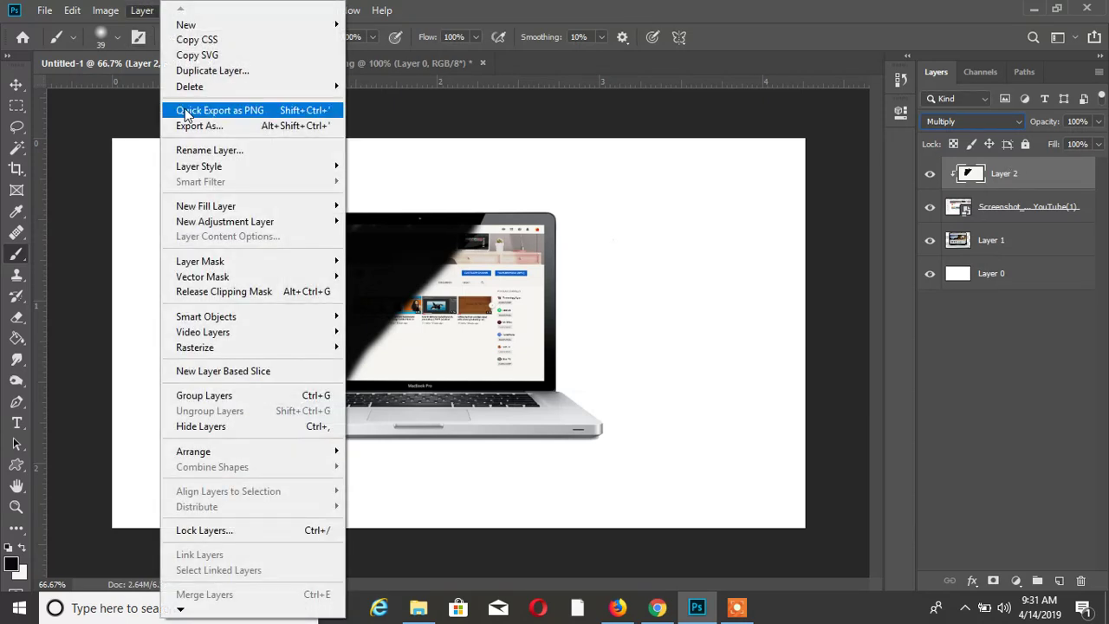
left_click(210, 72)
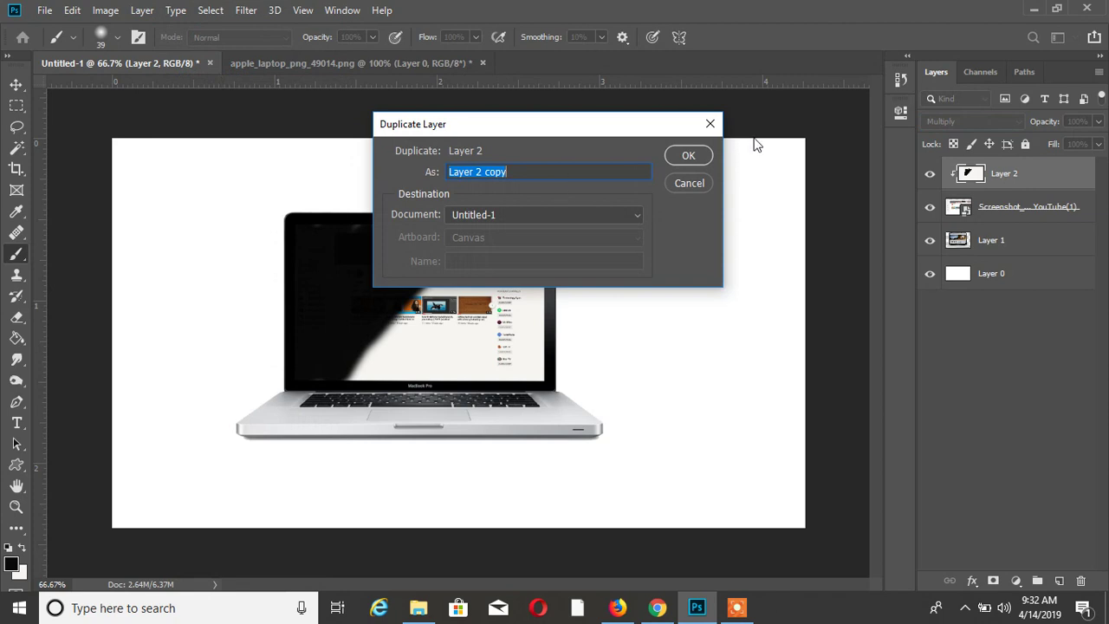
left_click(690, 158)
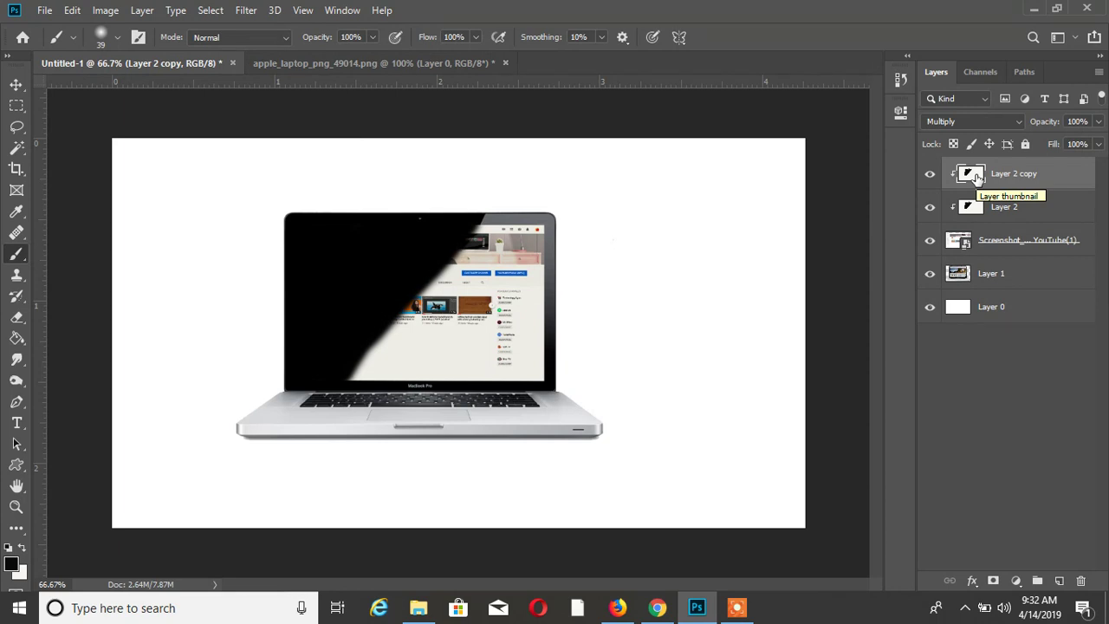
key("ctrl+BackSpace")
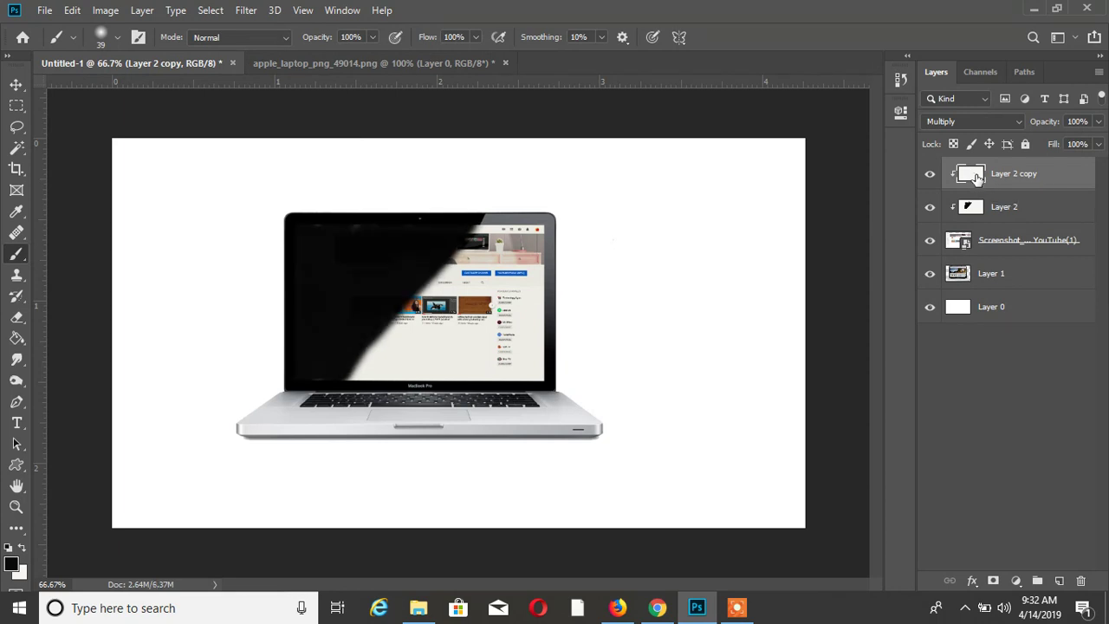
key("alt+BackSpace")
key("ctrl+BackSpace")
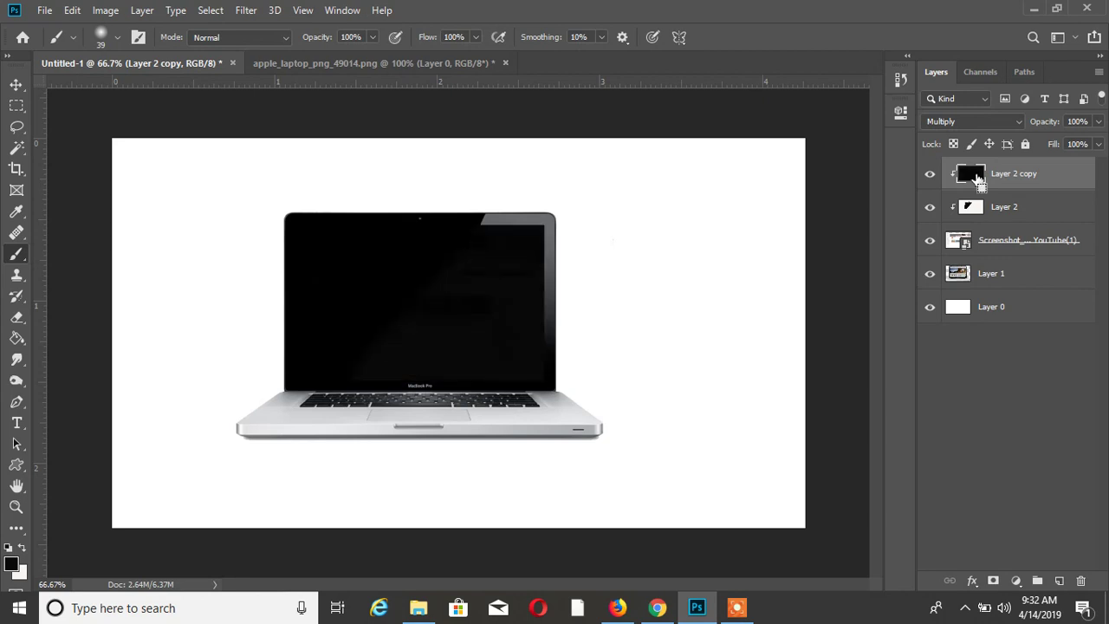
Step: Set the blend mode of Layer 2 copy to Screen and its opacity to 38%
left_click(971, 122)
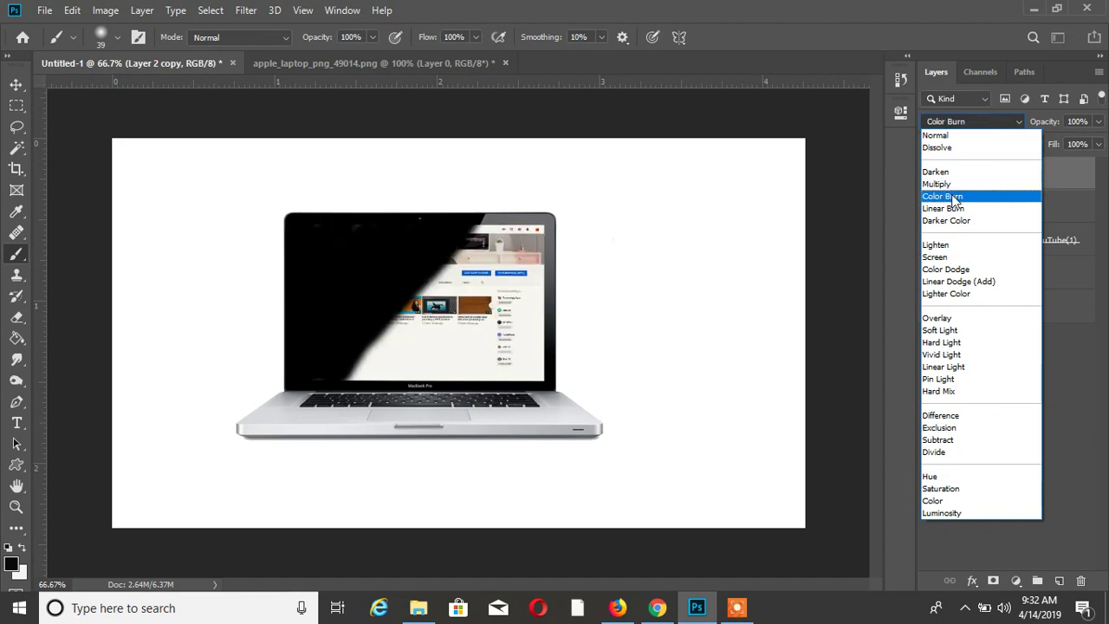
left_click(938, 257)
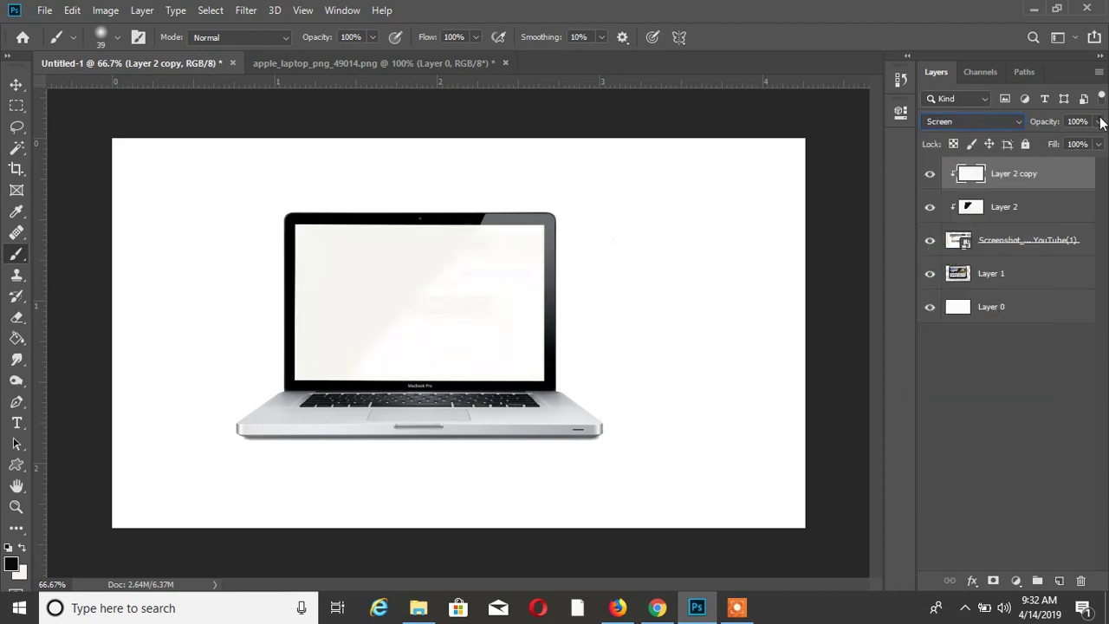
left_click(1099, 122)
left_click_drag(1098, 140, 1051, 143)
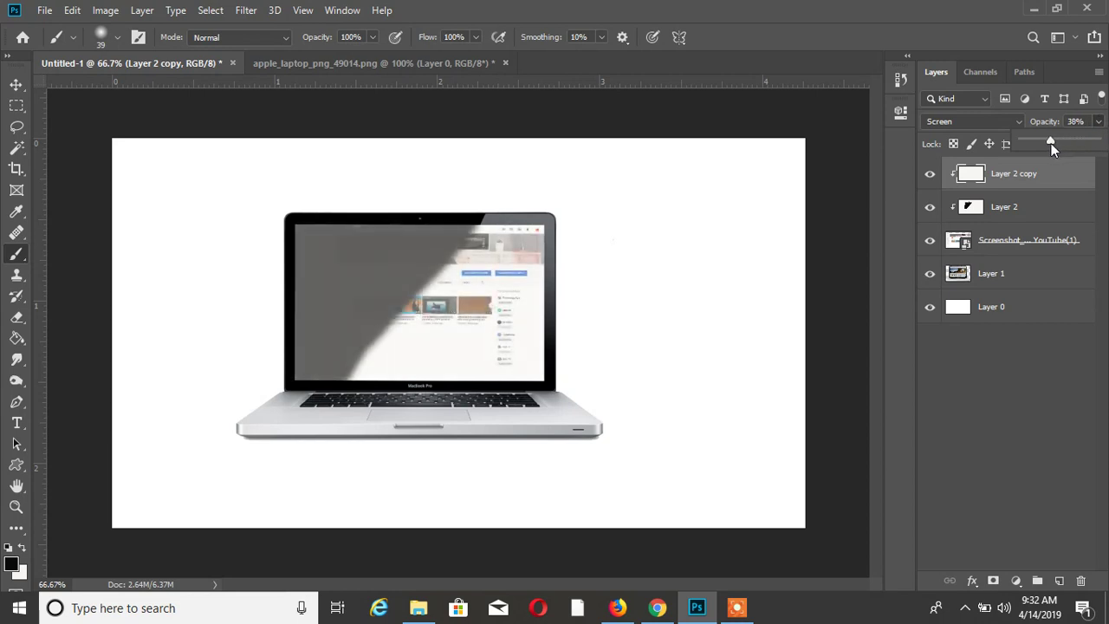
Step: Reduce the opacity of the painted Layer 2 to 15% to soften the diagonal shadow on the display
left_click(1035, 211)
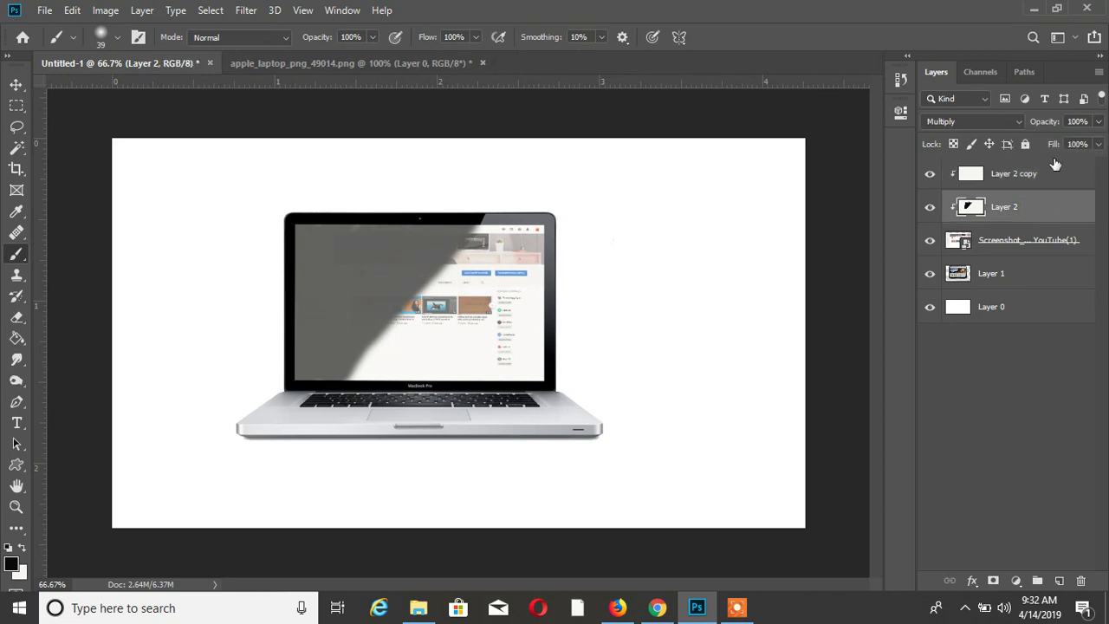
left_click(1098, 121)
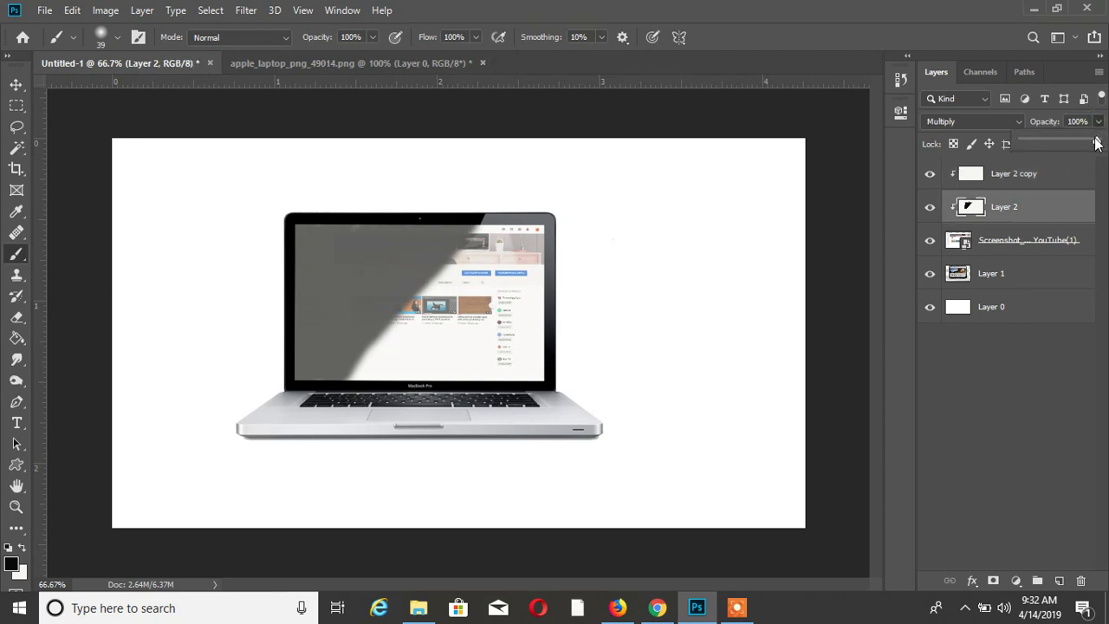
left_click_drag(1096, 141, 1041, 145)
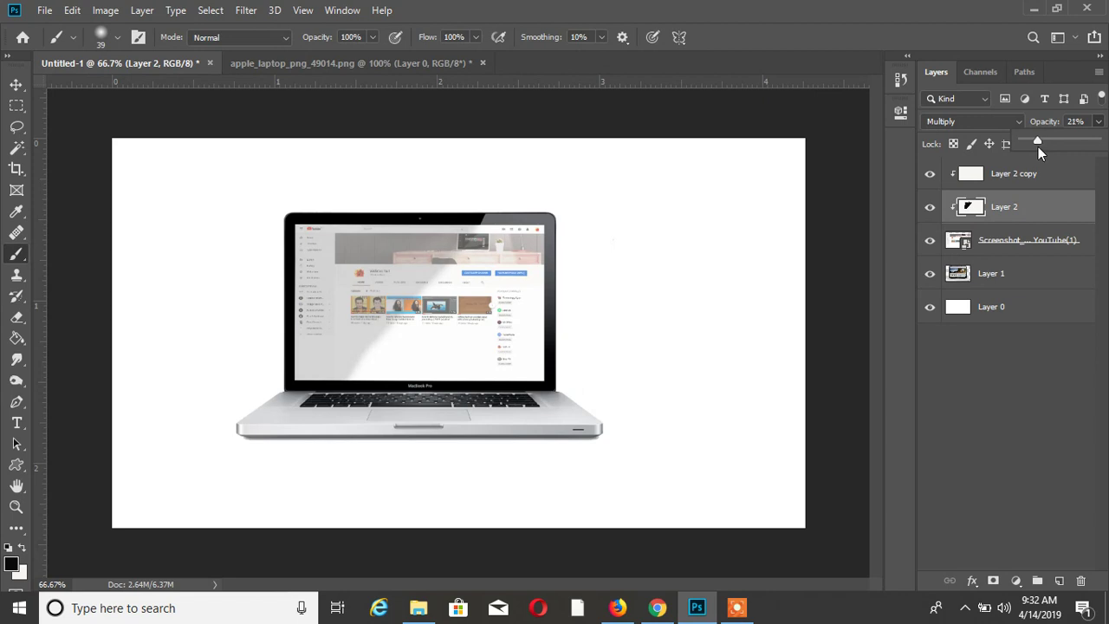
left_click_drag(1036, 152, 1036, 152)
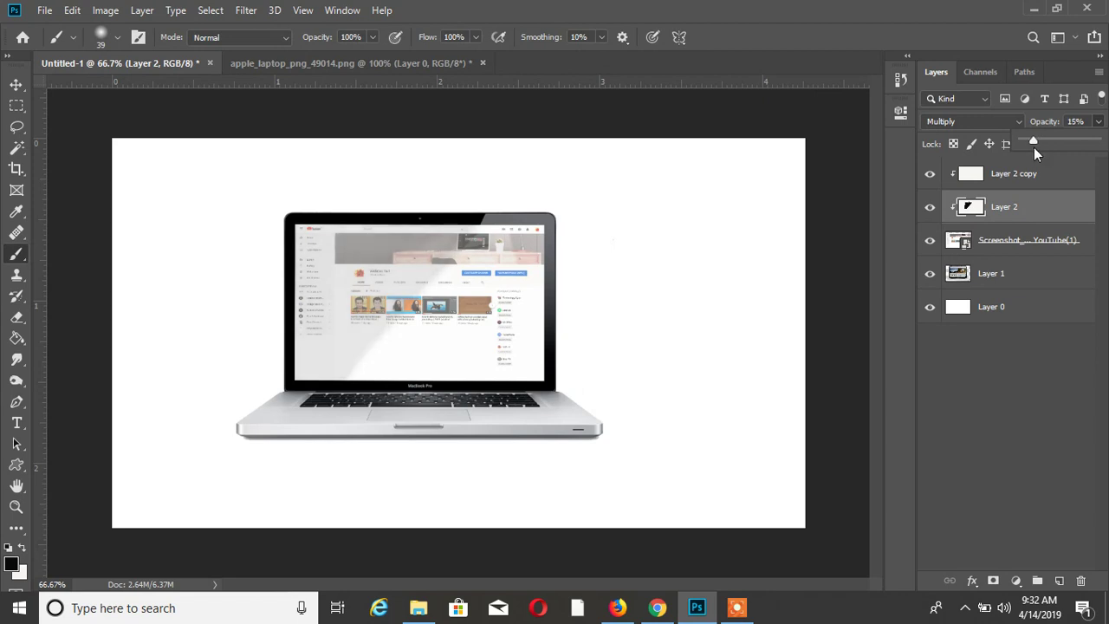
Step: Lower the opacity of Layer 2 copy to 13% so the screenshot shows more clearly
left_click(1044, 174)
left_click(1098, 121)
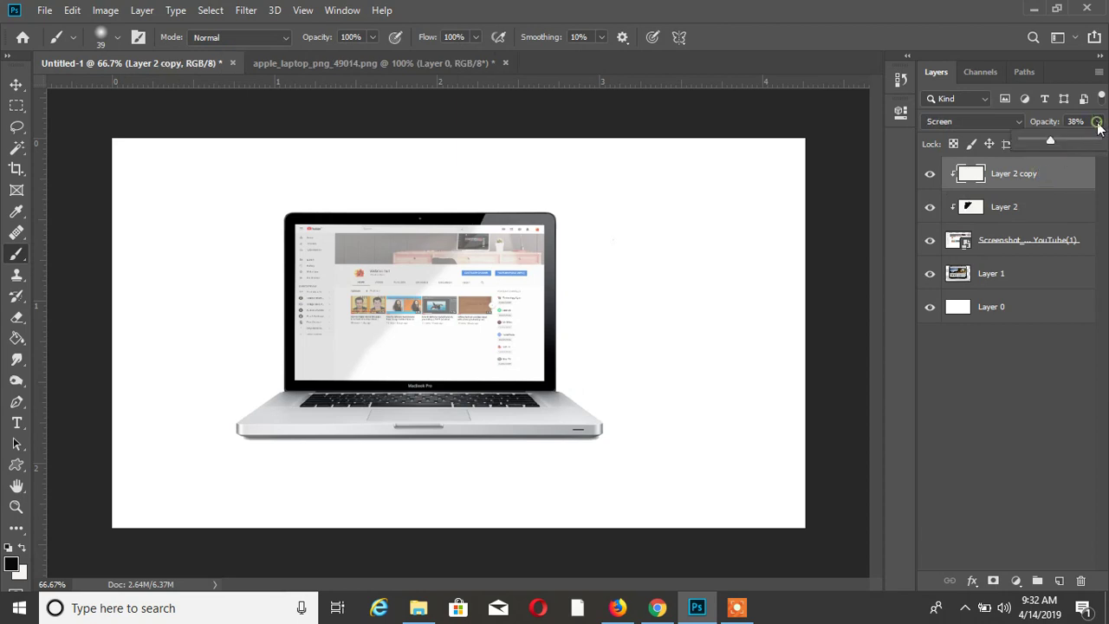
left_click_drag(1048, 144, 1029, 141)
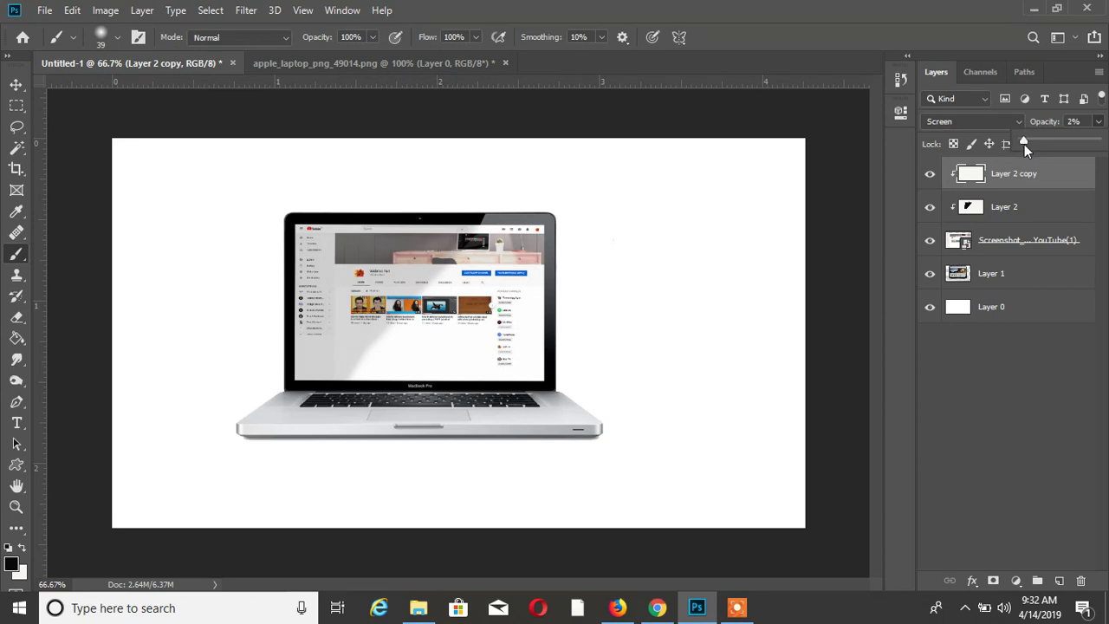
left_click_drag(1024, 144, 1030, 142)
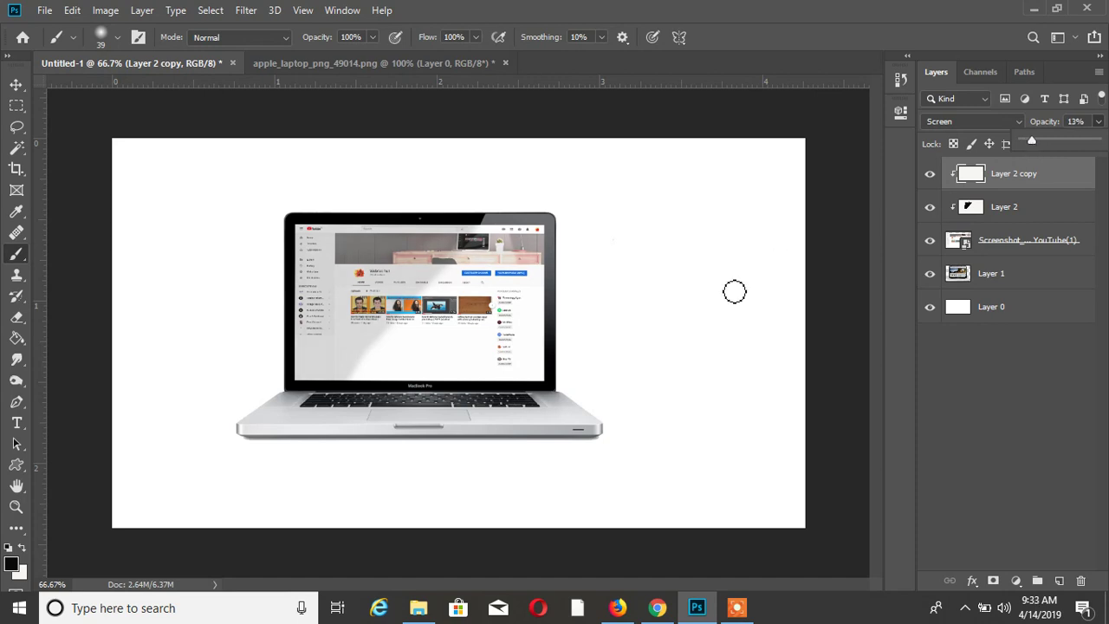
Step: Save the finished mockup as a JPEG named Untitled-1 in the logos folder with Maximum quality 12 and Baseline ("Standard") format
left_click(16, 85)
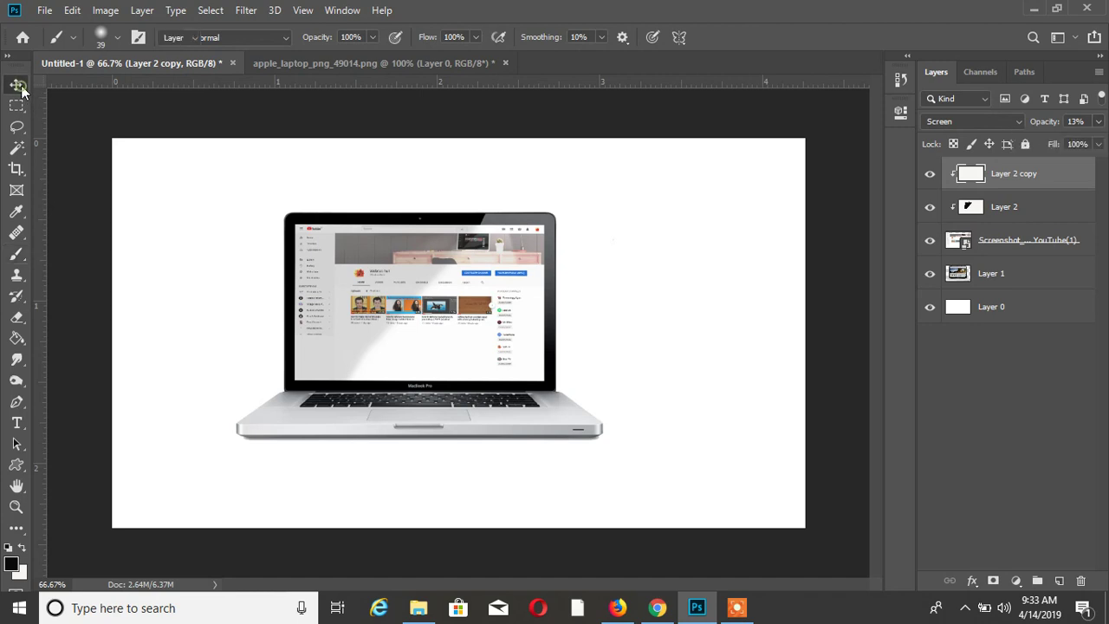
key("ctrl+plus")
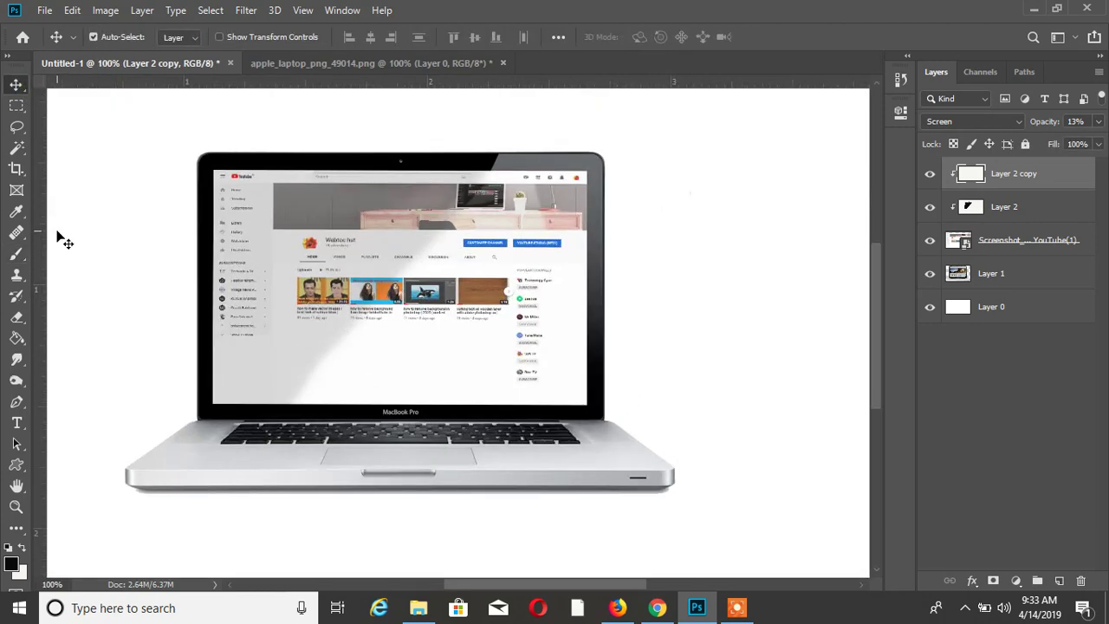
key("ctrl")
key("ctrl+0")
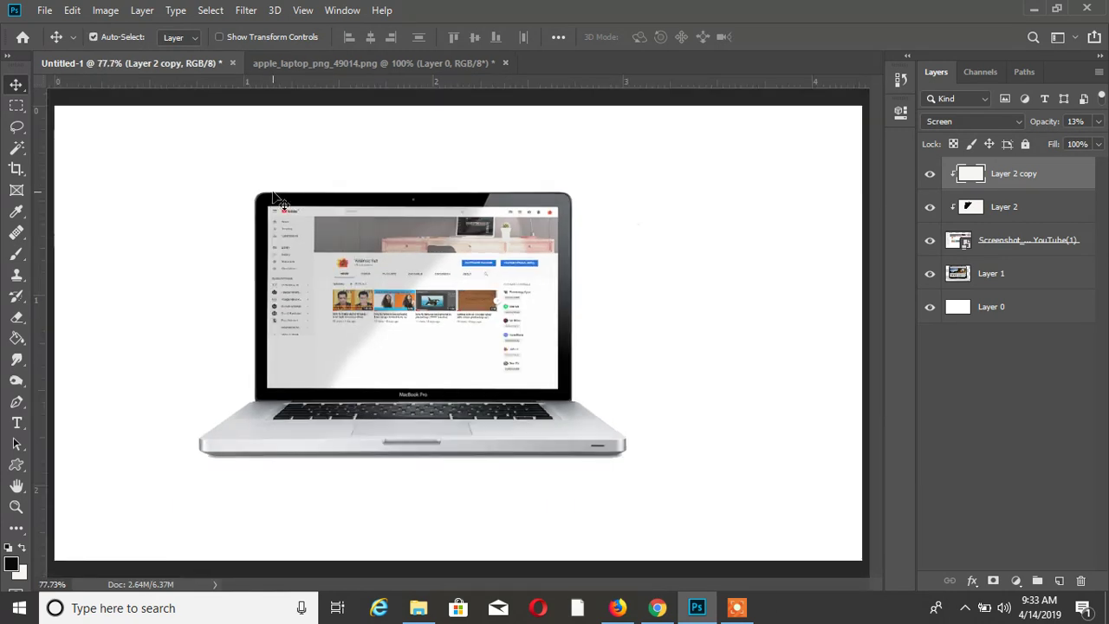
left_click(45, 11)
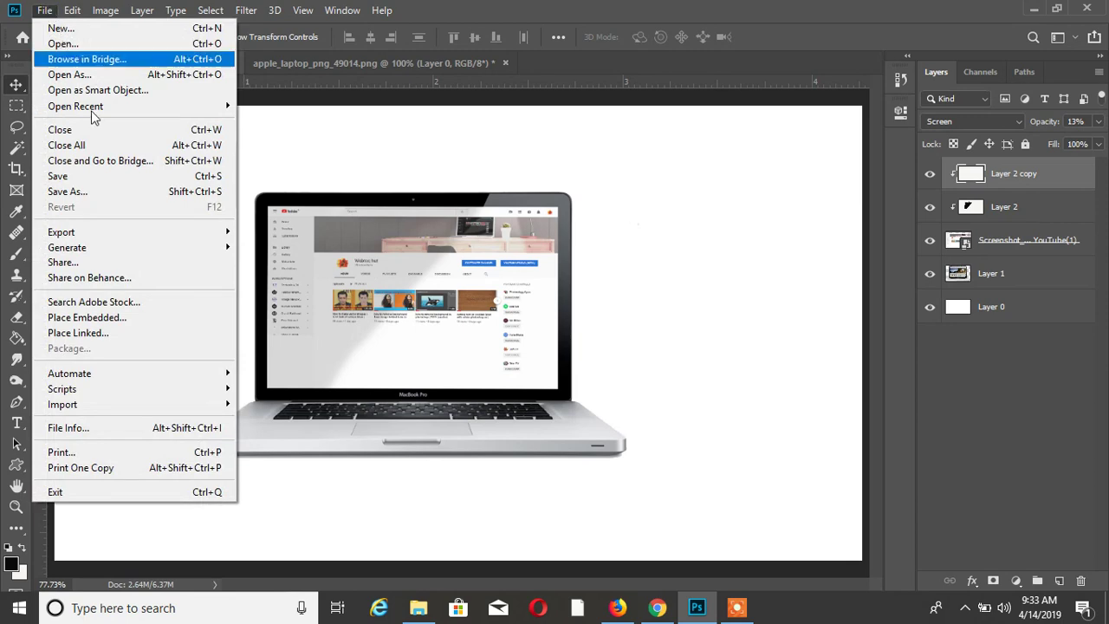
left_click(111, 182)
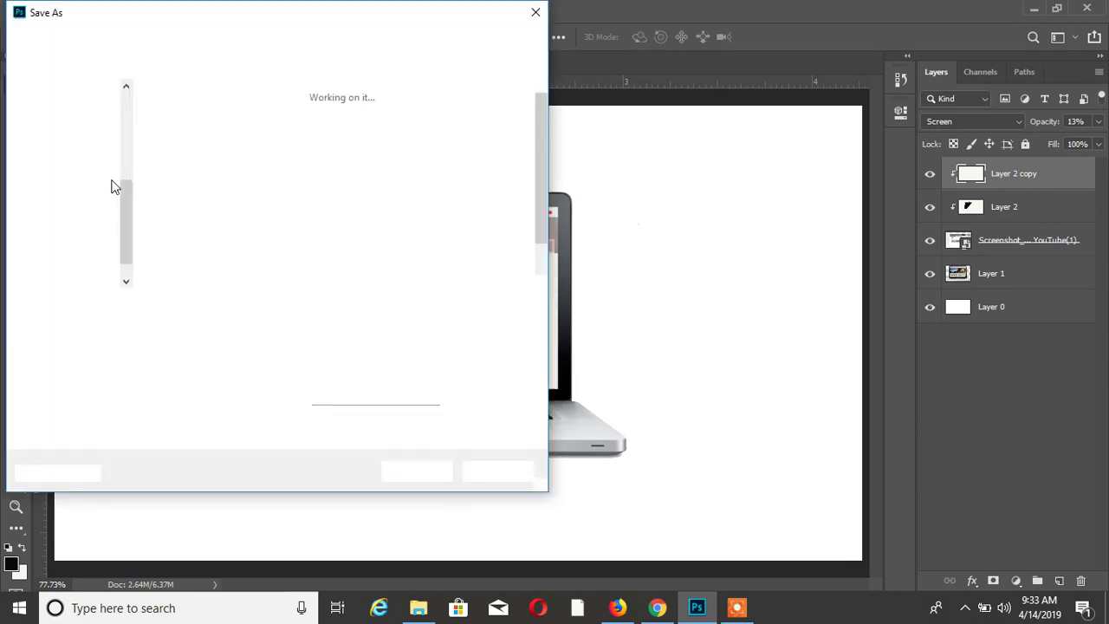
left_click(209, 328)
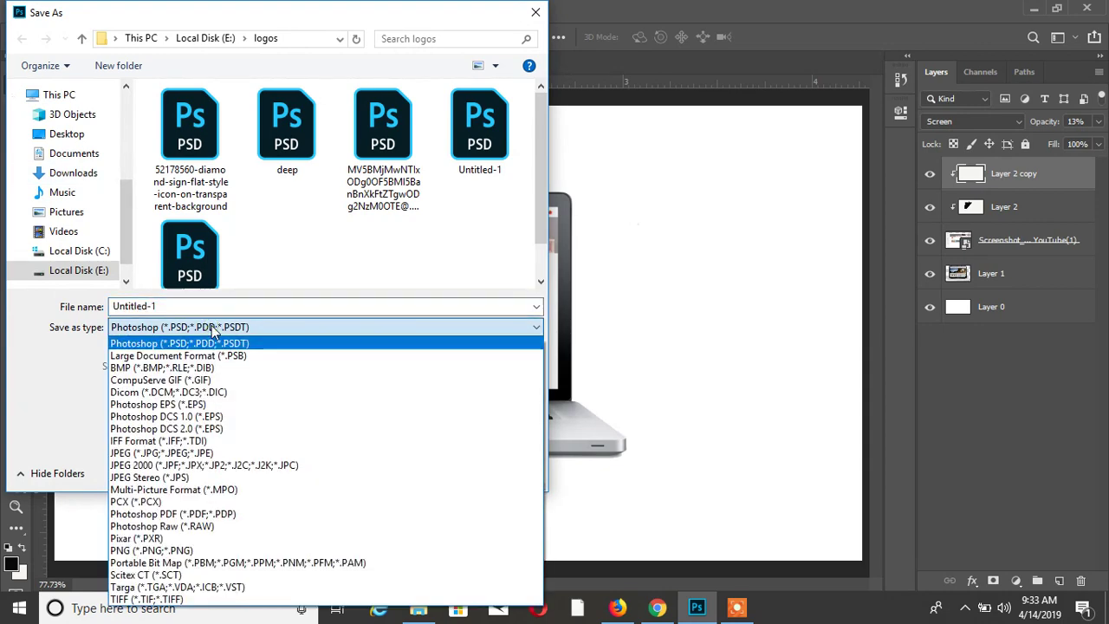
left_click(194, 453)
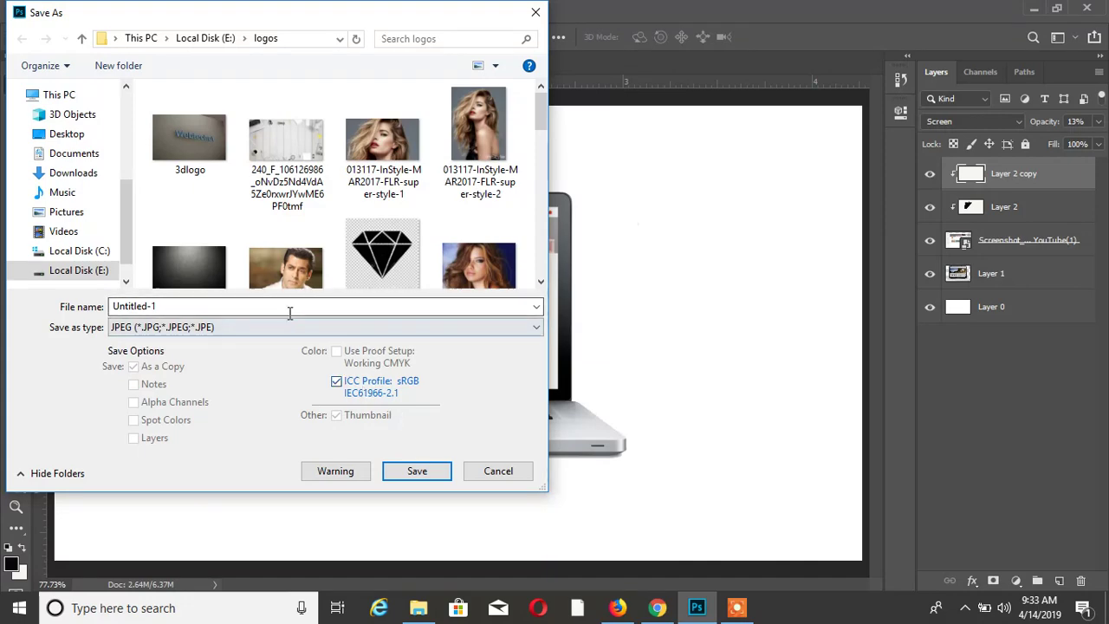
left_click(417, 471)
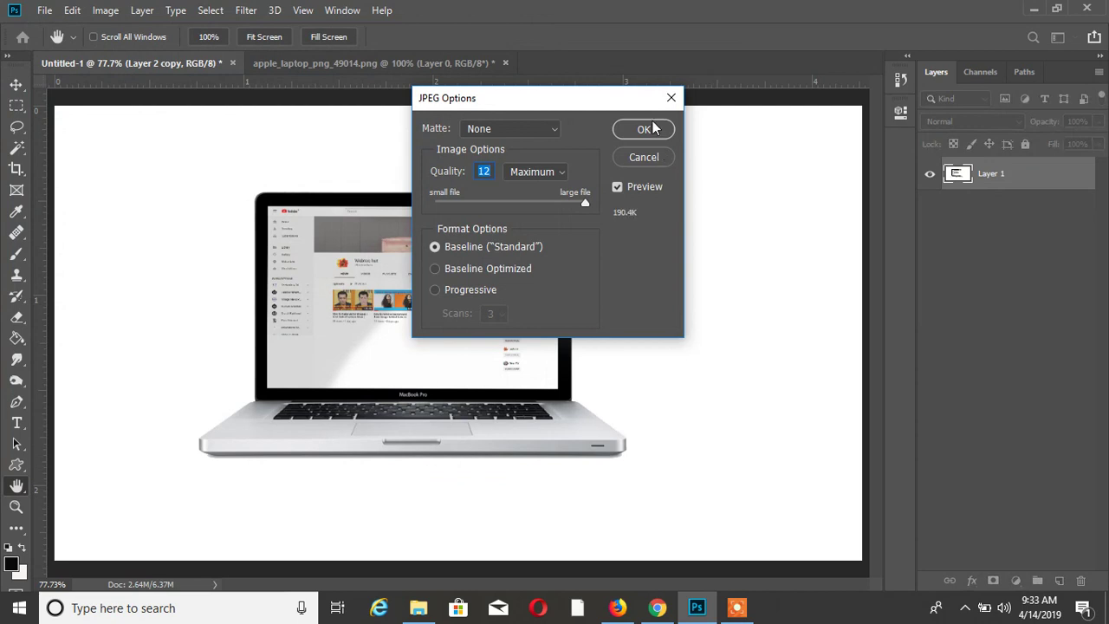
left_click(653, 130)
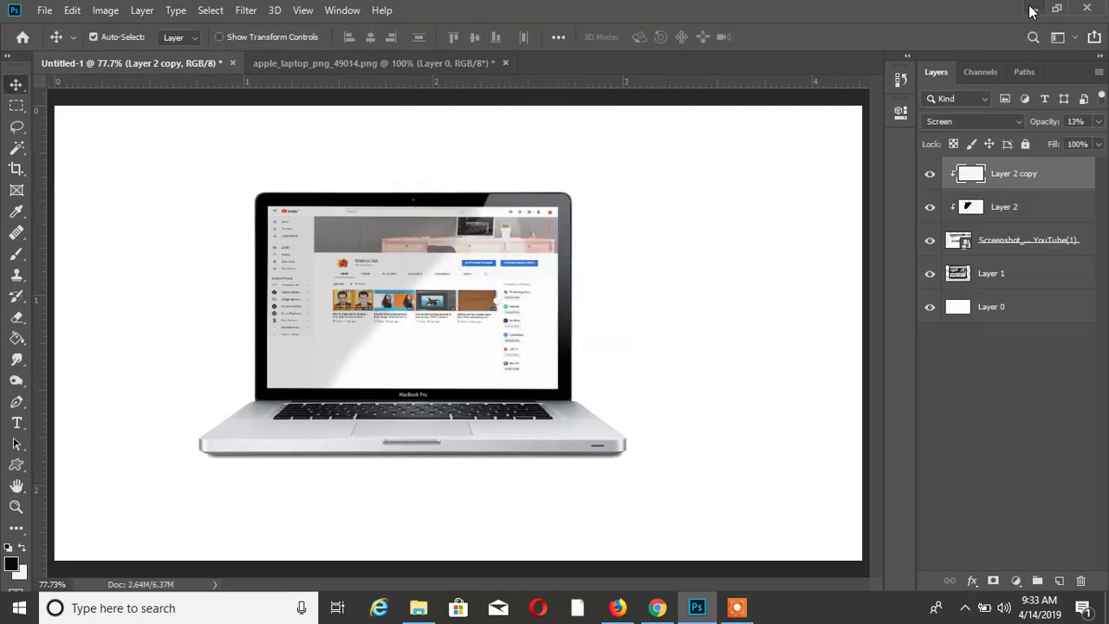
Step: Minimize Photoshop and the Downloads folder window to show the desktop
left_click(1033, 10)
left_click(1031, 10)
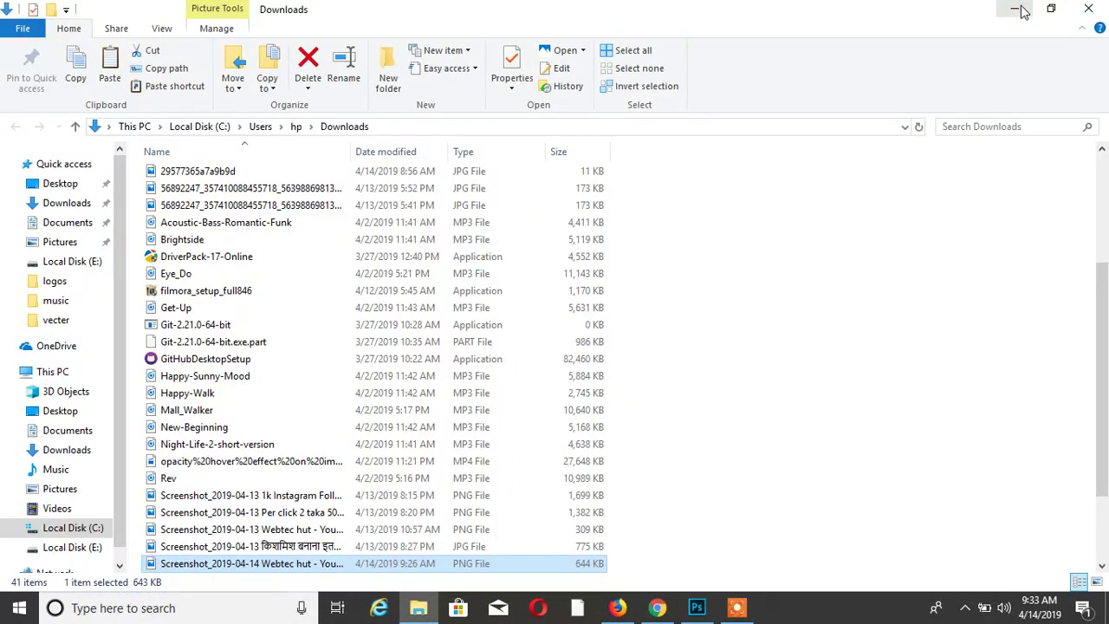
left_click(1014, 8)
left_click(1021, 8)
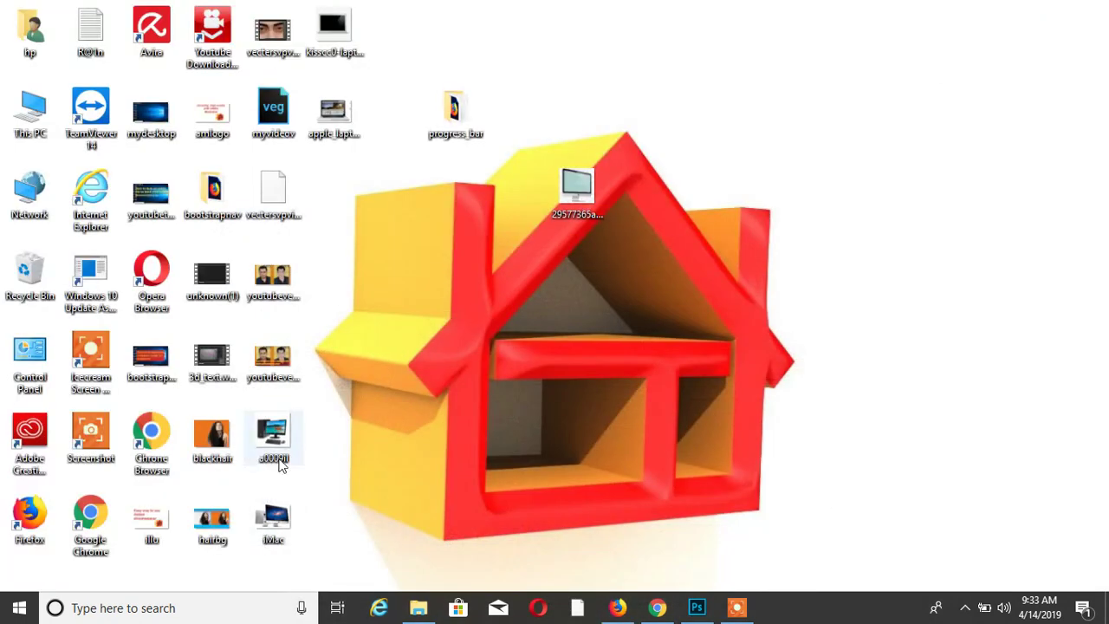
Step: View the original apple_laptop_png_49014 image from the desktop, and close the viewer
double_click(357, 113)
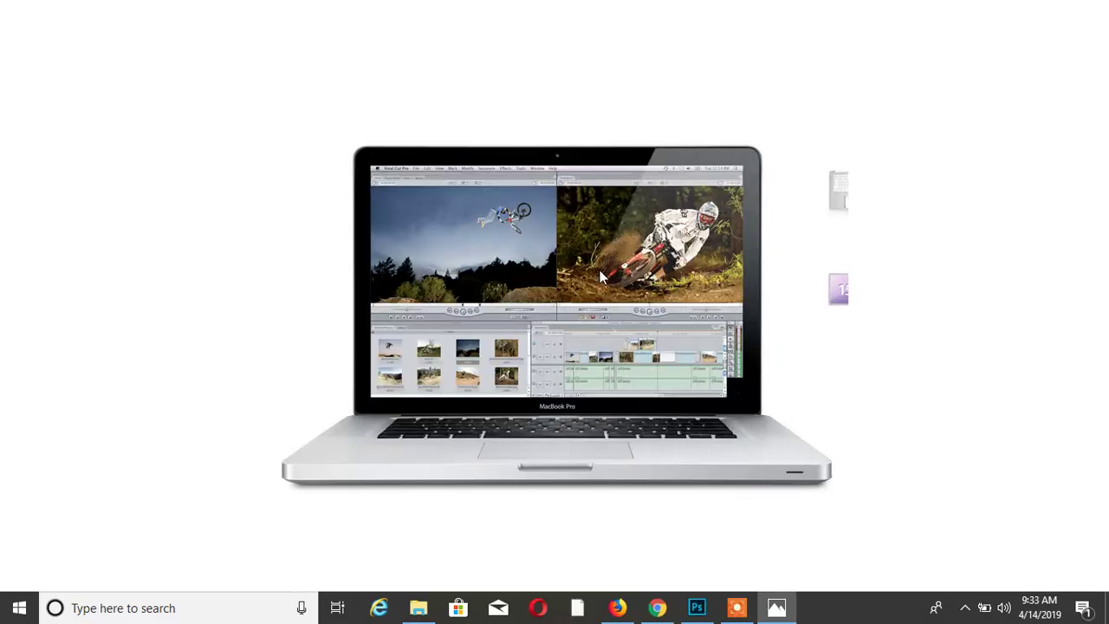
left_click(1090, 11)
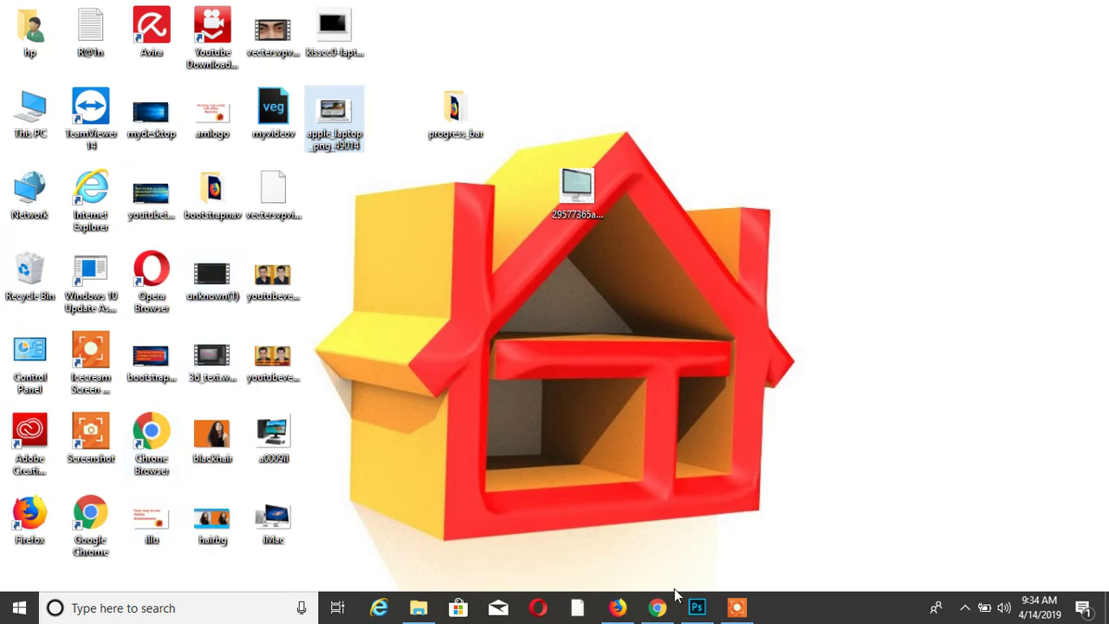
Step: Switch back to Photoshop and set up saving the mockup in JPEG format with the file name dublicate_screen
left_click(698, 607)
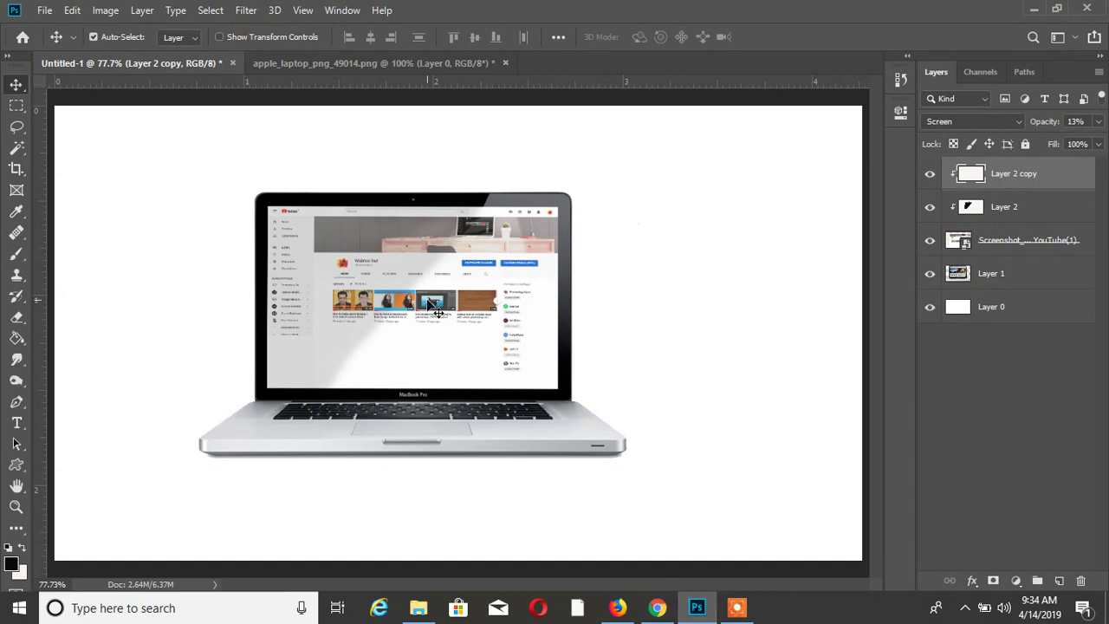
key("ctrl+s")
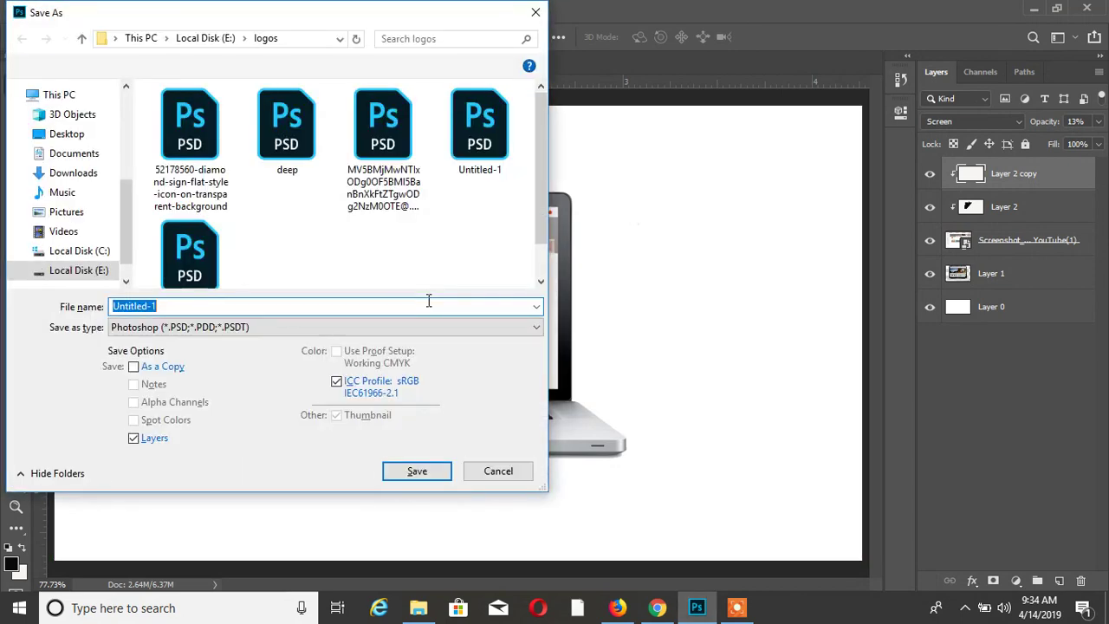
left_click(257, 336)
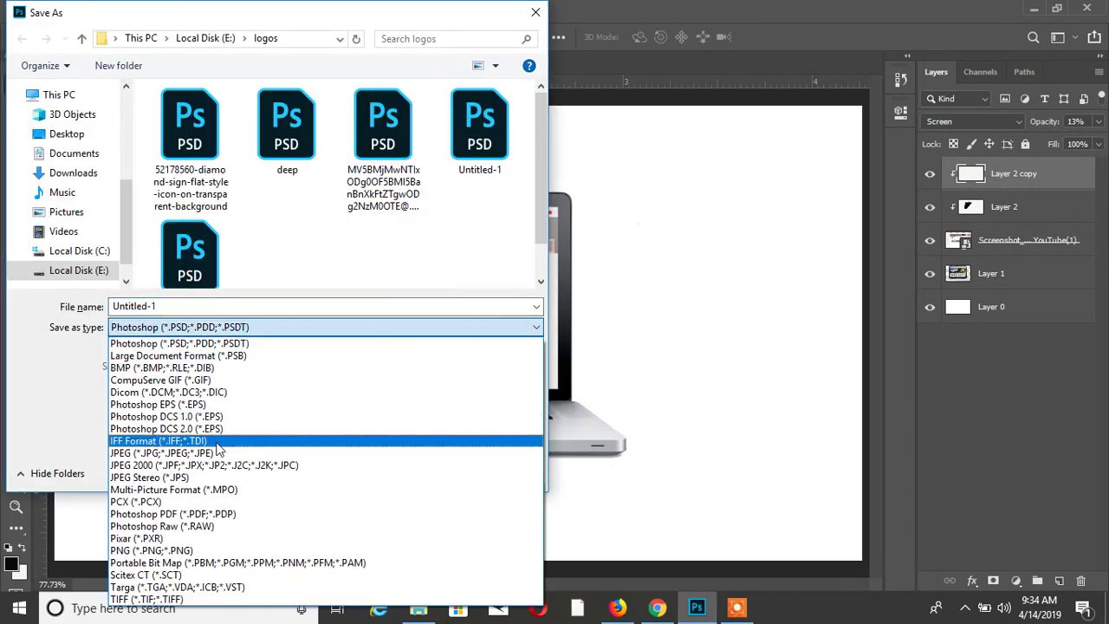
left_click(211, 451)
left_click(248, 306)
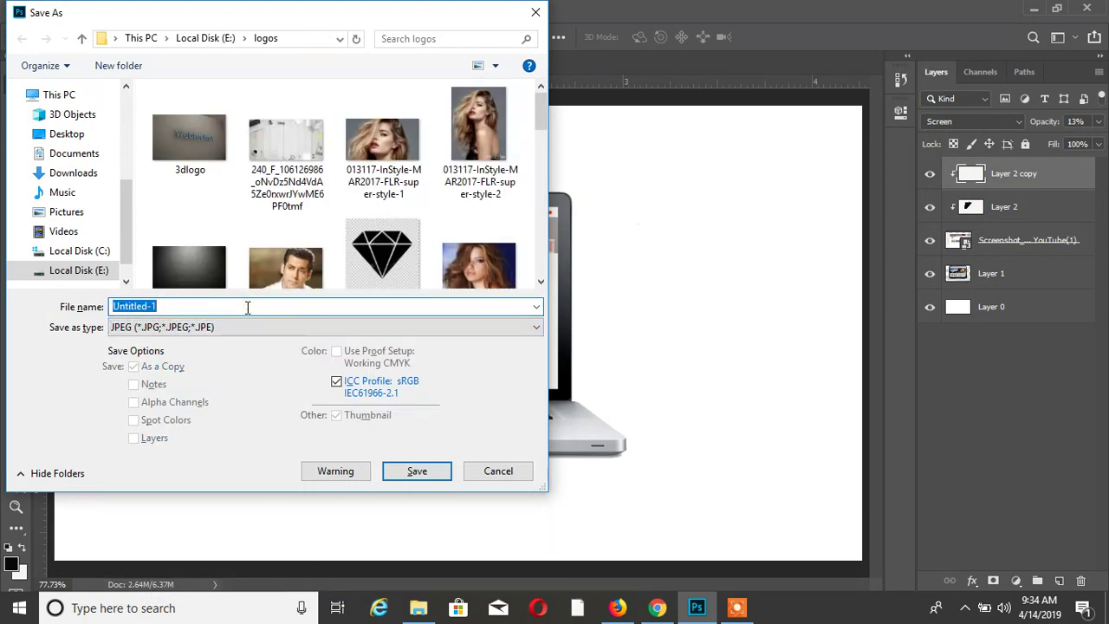
type("dublicate_screen")
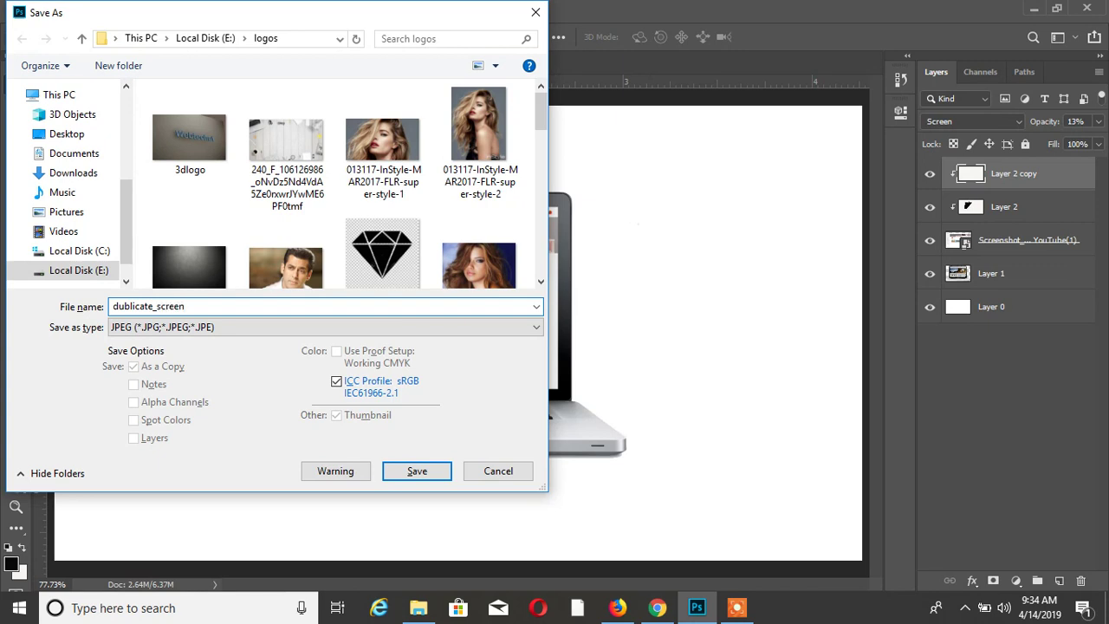
Step: Choose the Desktop as the save location and save the JPEG at Maximum quality 12 with Baseline ("Standard") format
left_click(318, 44)
left_click(340, 39)
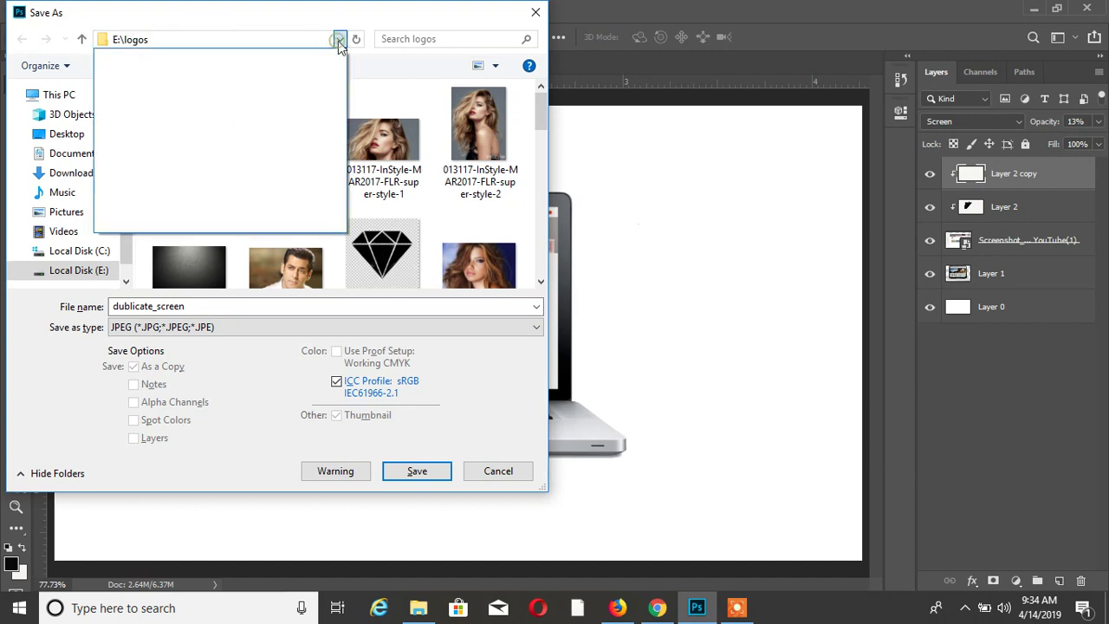
left_click(339, 39)
left_click(340, 39)
left_click(340, 39)
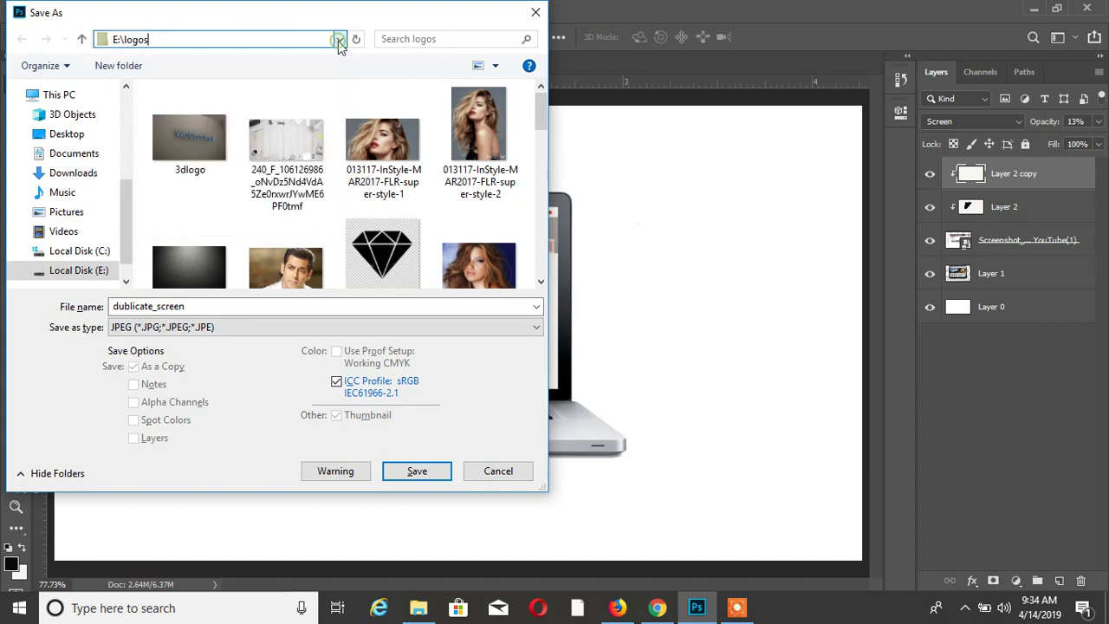
left_click(73, 137)
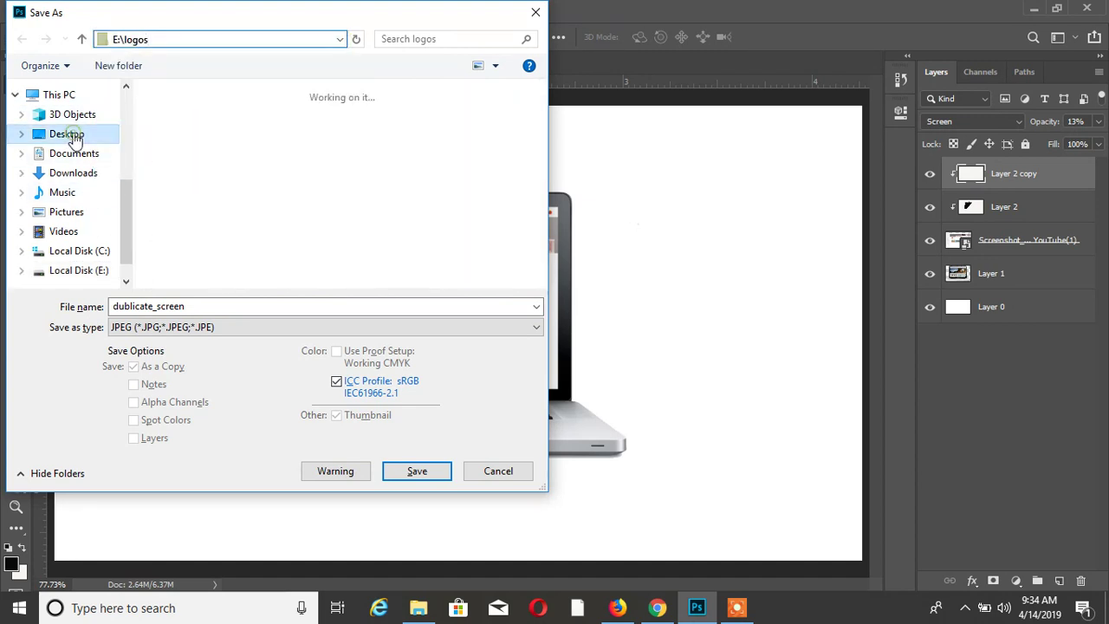
left_click(417, 470)
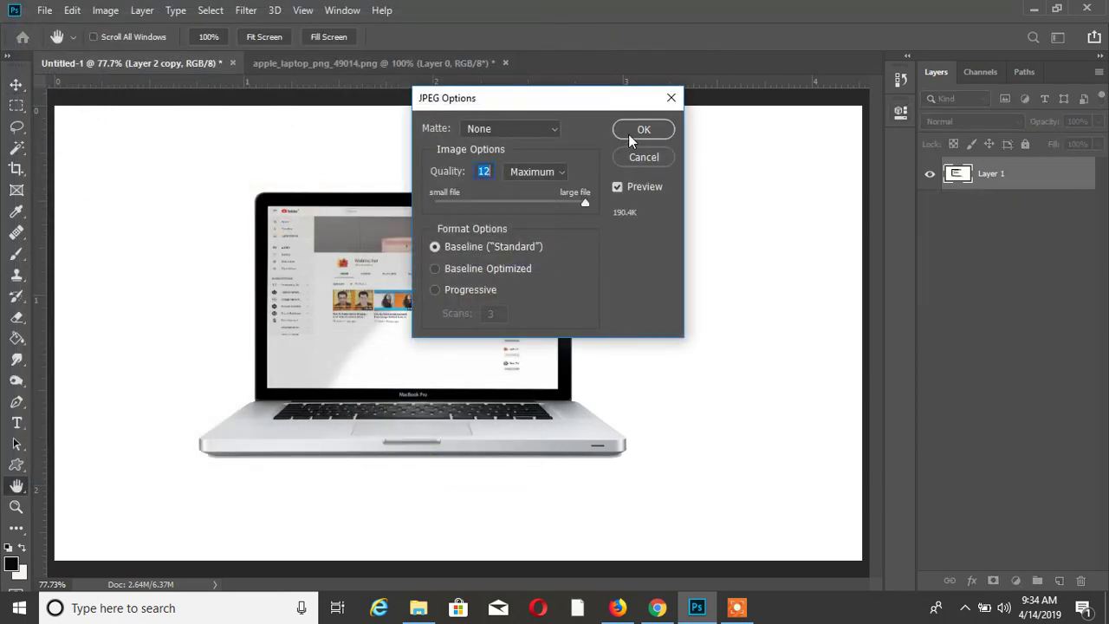
left_click(650, 124)
Step: Minimize Photoshop and open the saved dublicate_screen image from the desktop to check the finished mockup
left_click(1034, 9)
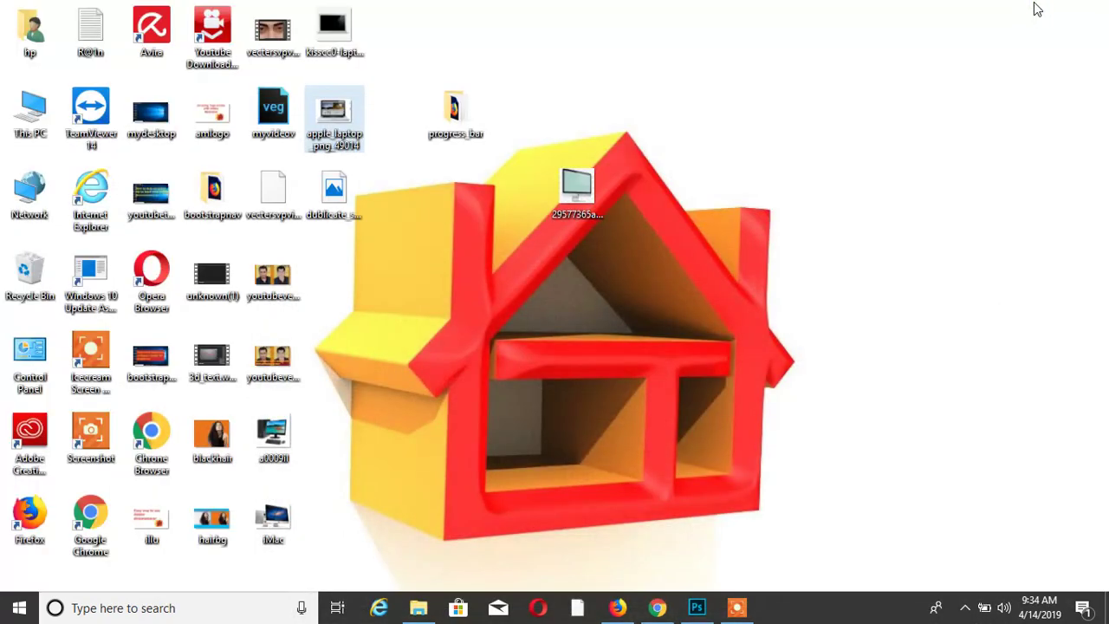
double_click(333, 198)
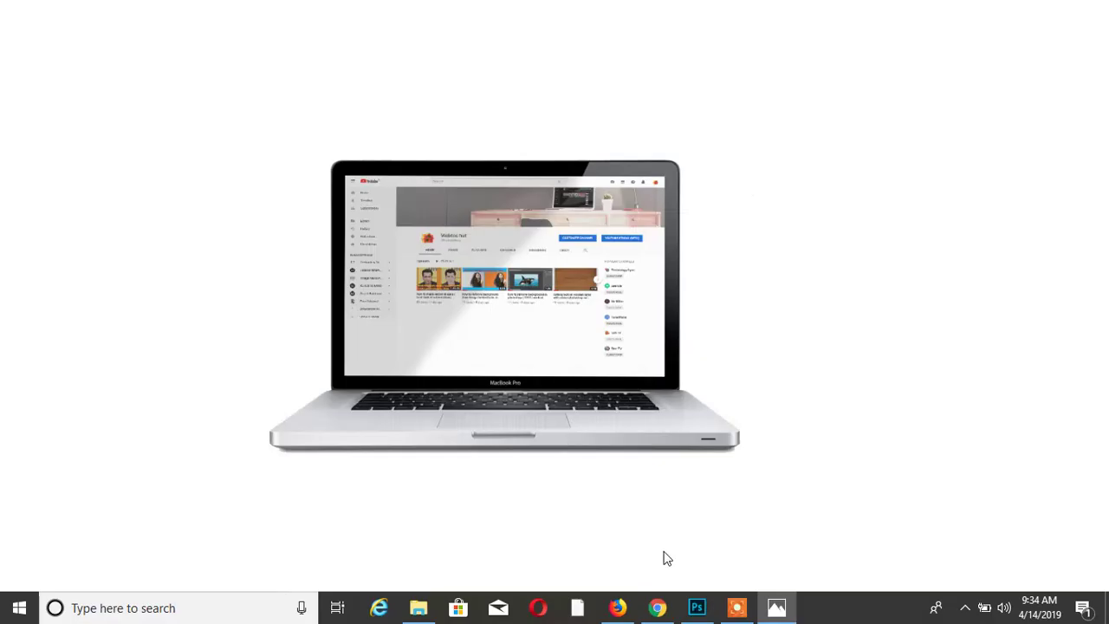
left_click(733, 609)
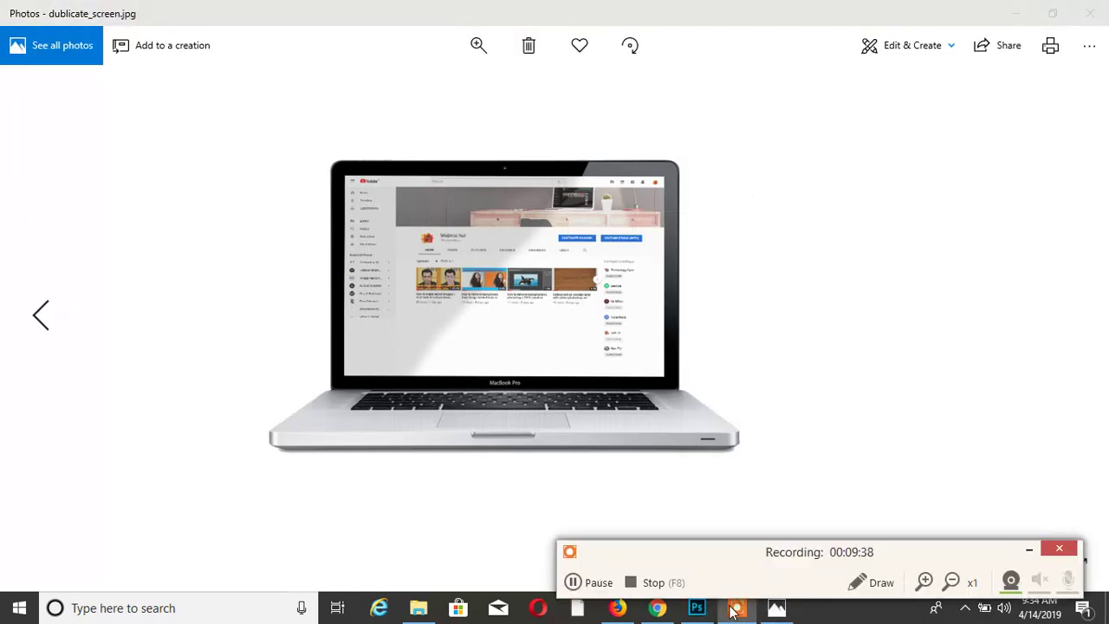